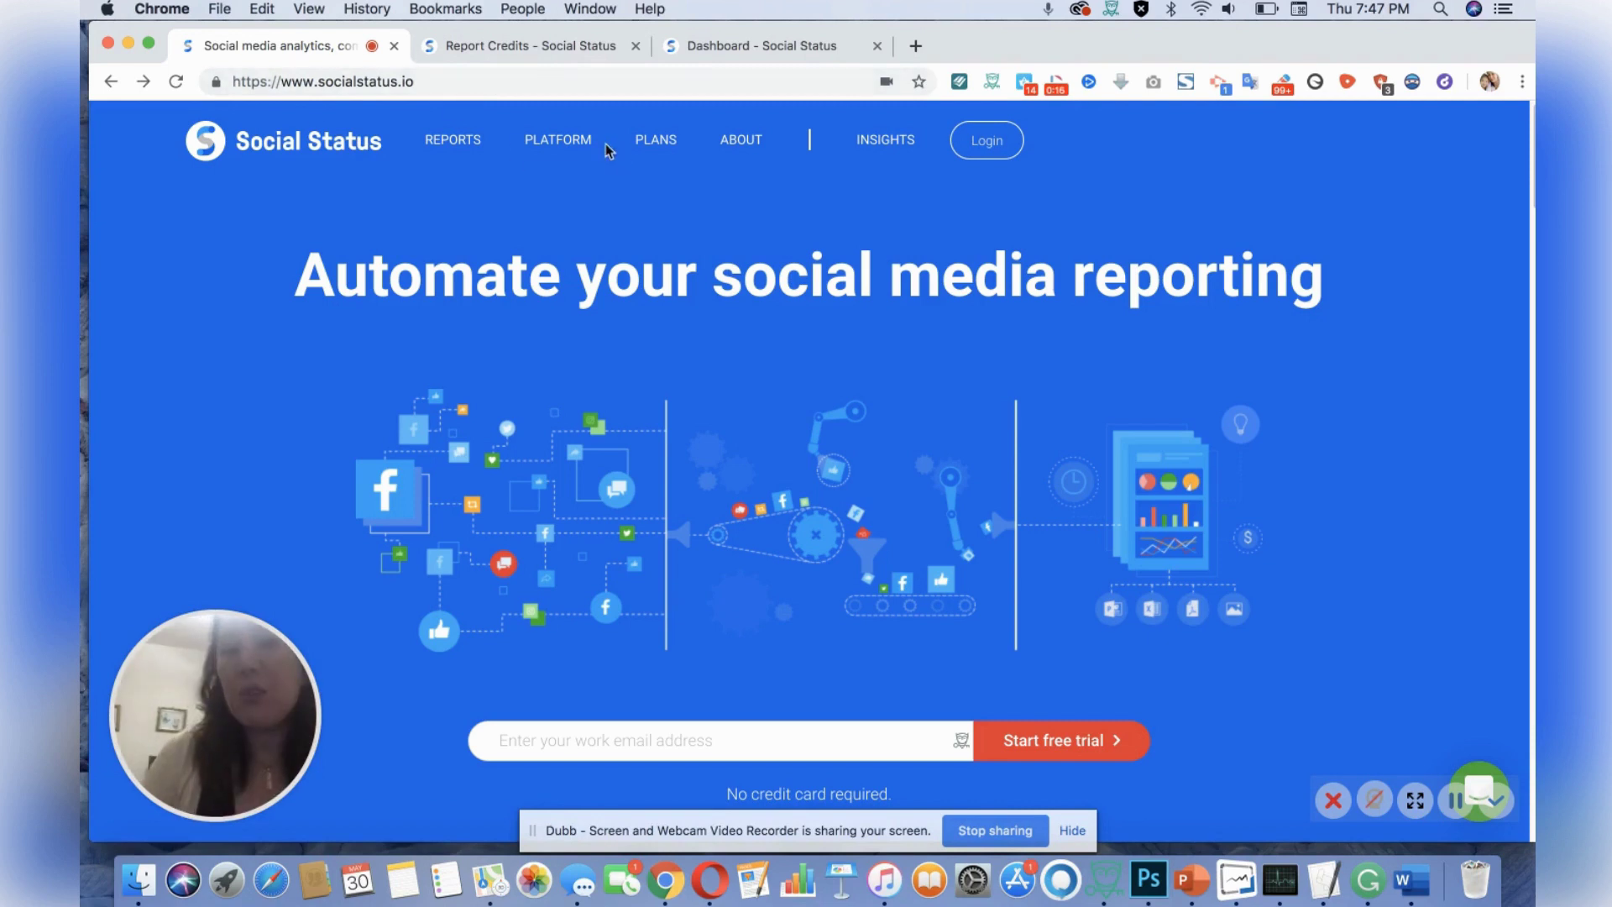
Step: Sign in to Social Status to reach the account dashboard
{"action": "left_click", "coordinate": [977, 147]}
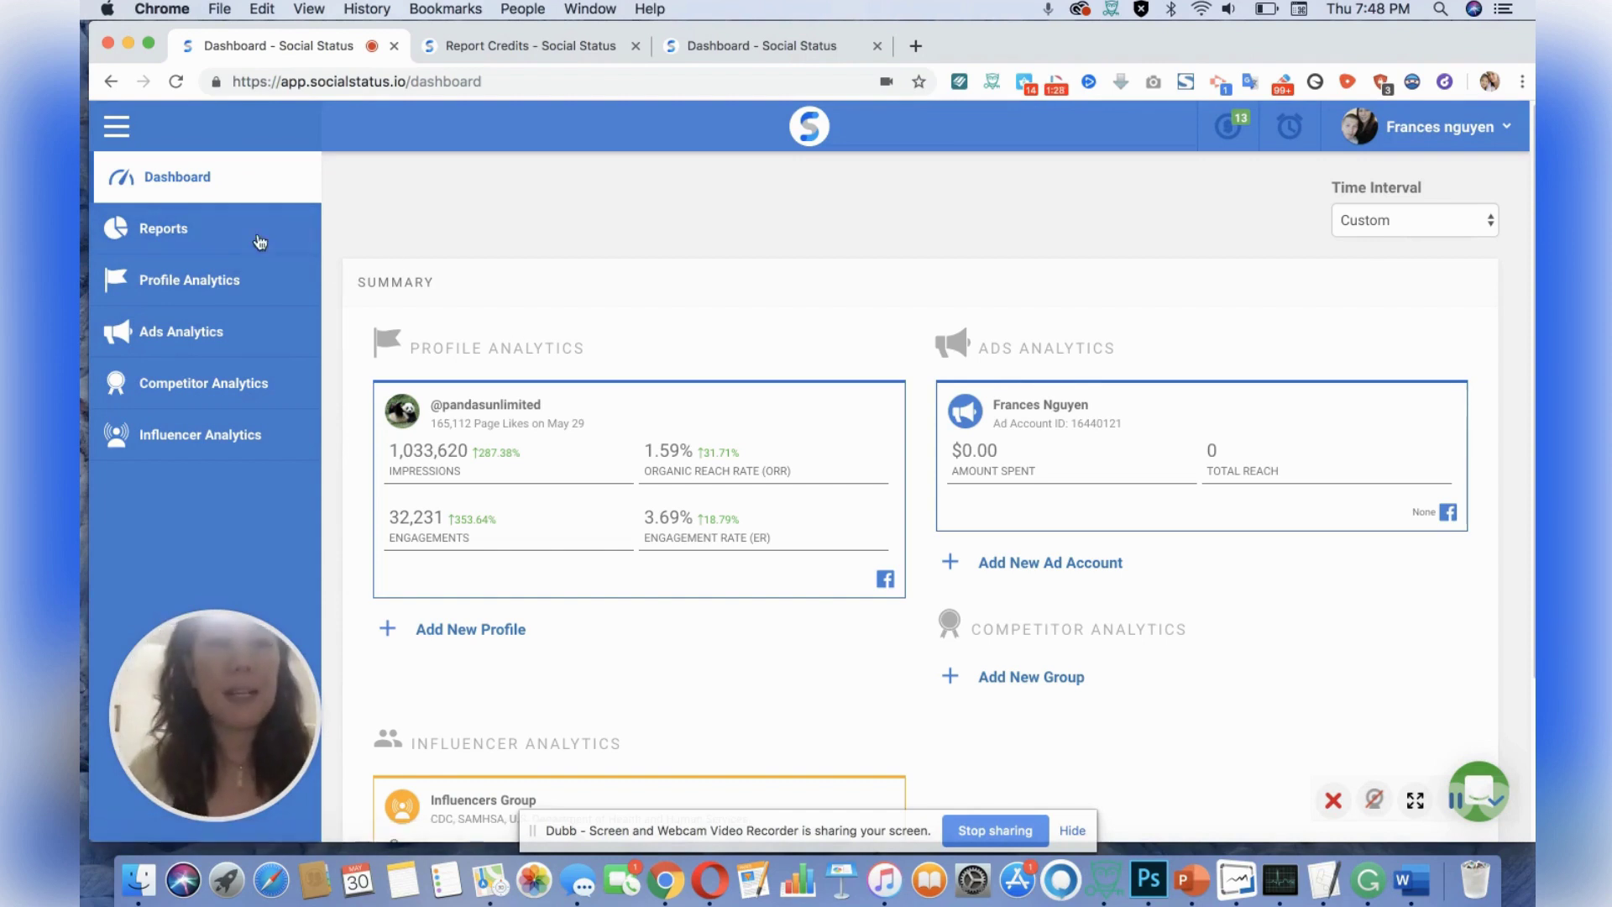
Step: Visit Reports, view the General account settings, then check the report credits balance
{"action": "left_click", "coordinate": [217, 252]}
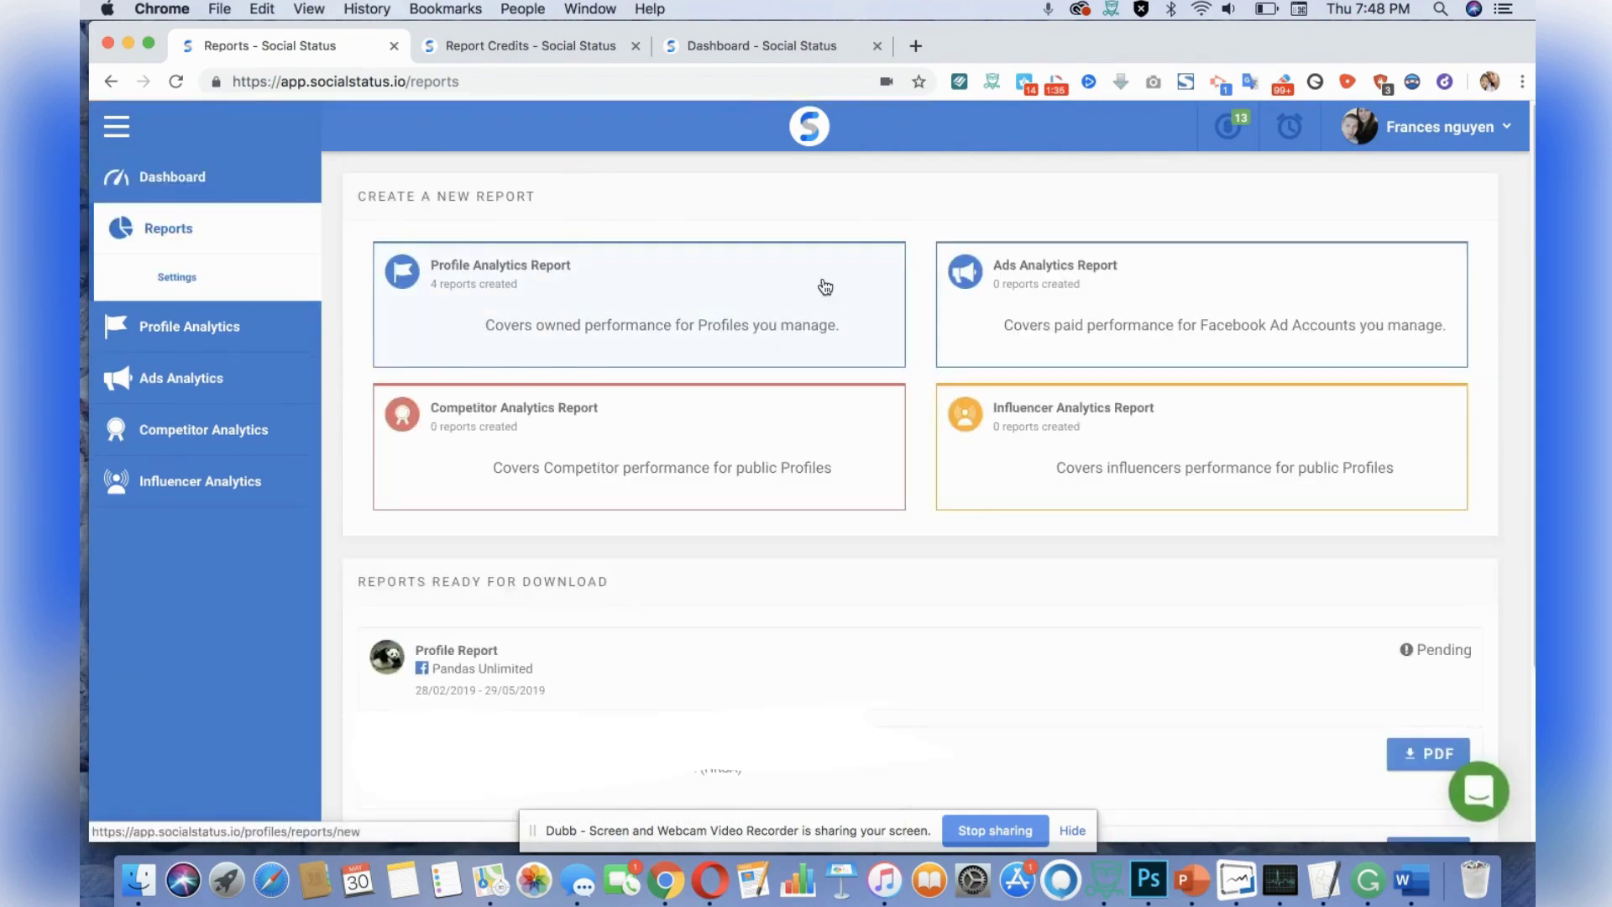
{"action": "left_click", "coordinate": [1433, 127]}
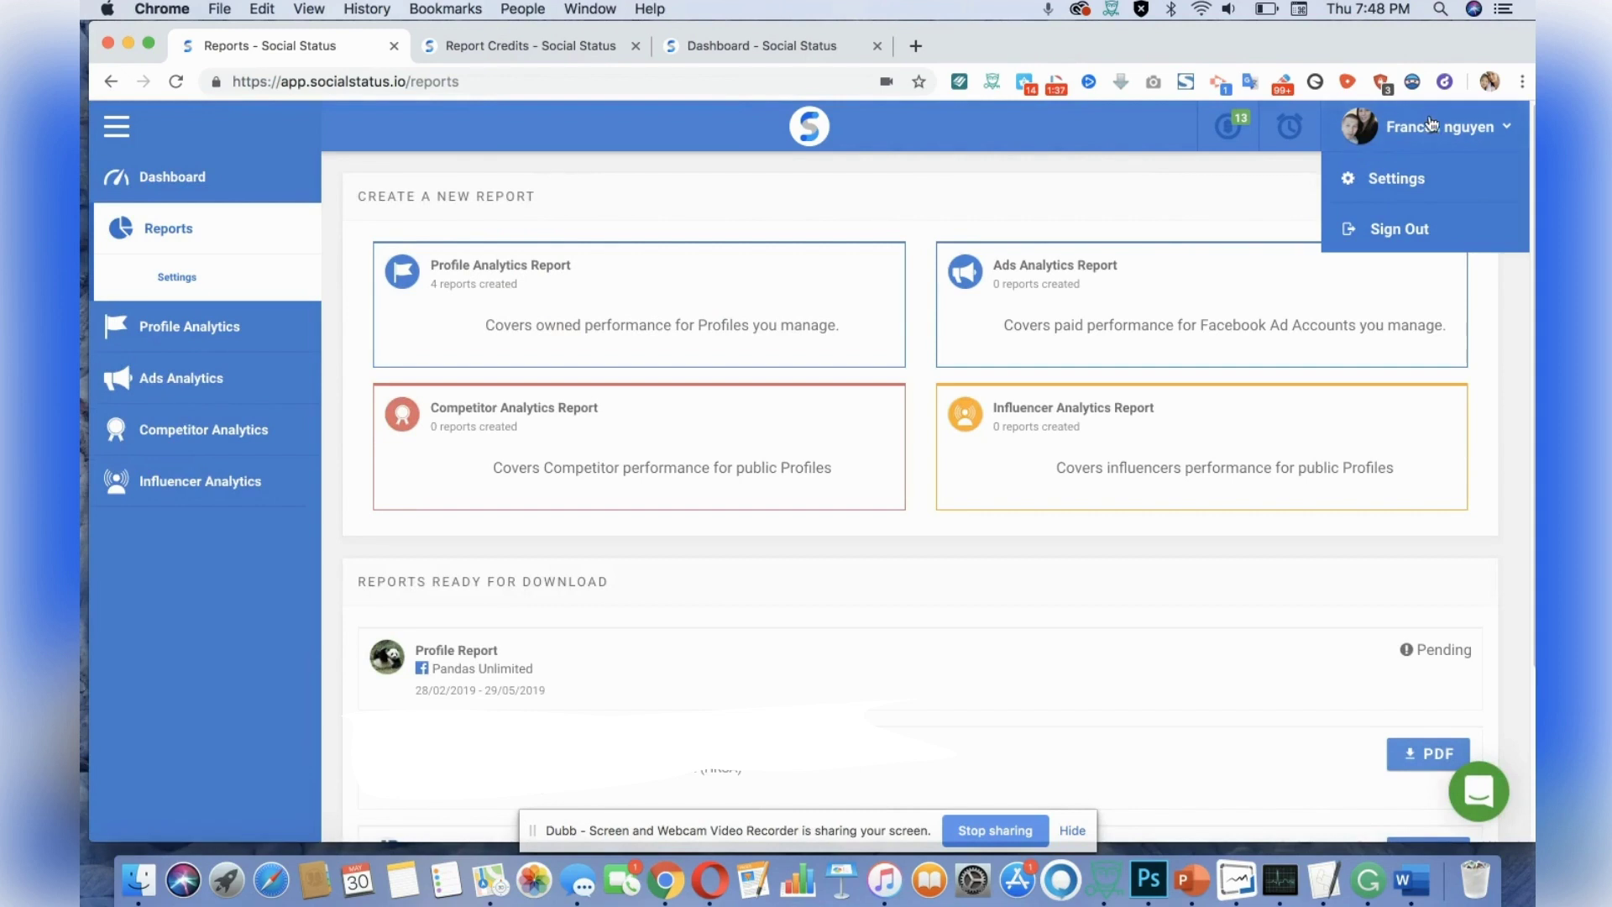
{"action": "left_click", "coordinate": [1411, 178]}
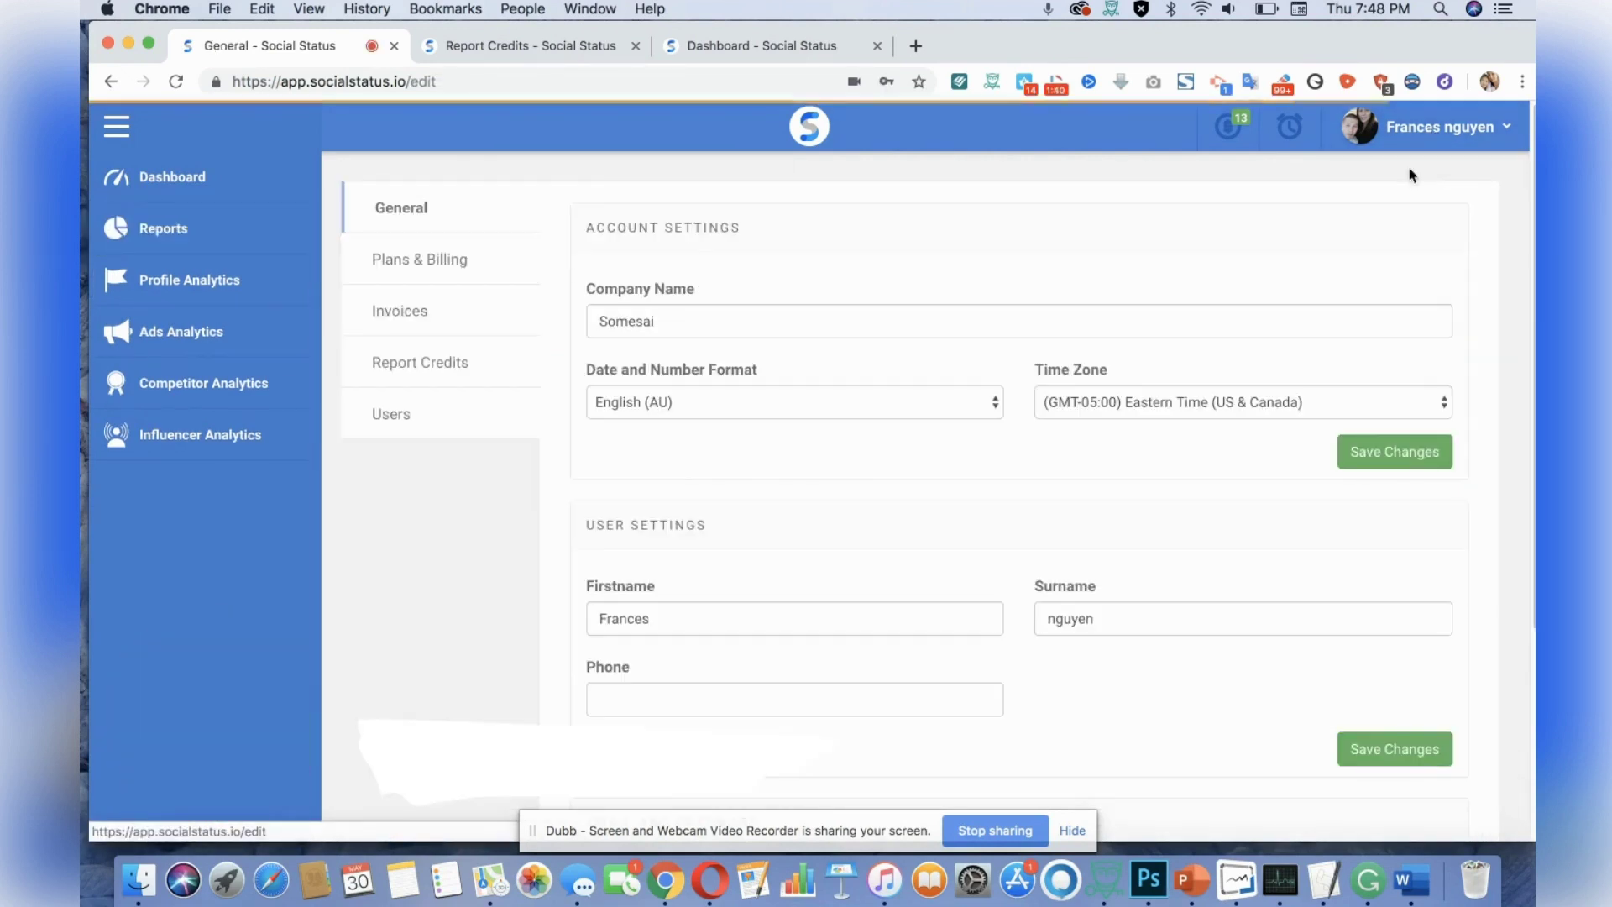
{"action": "left_click", "coordinate": [490, 221]}
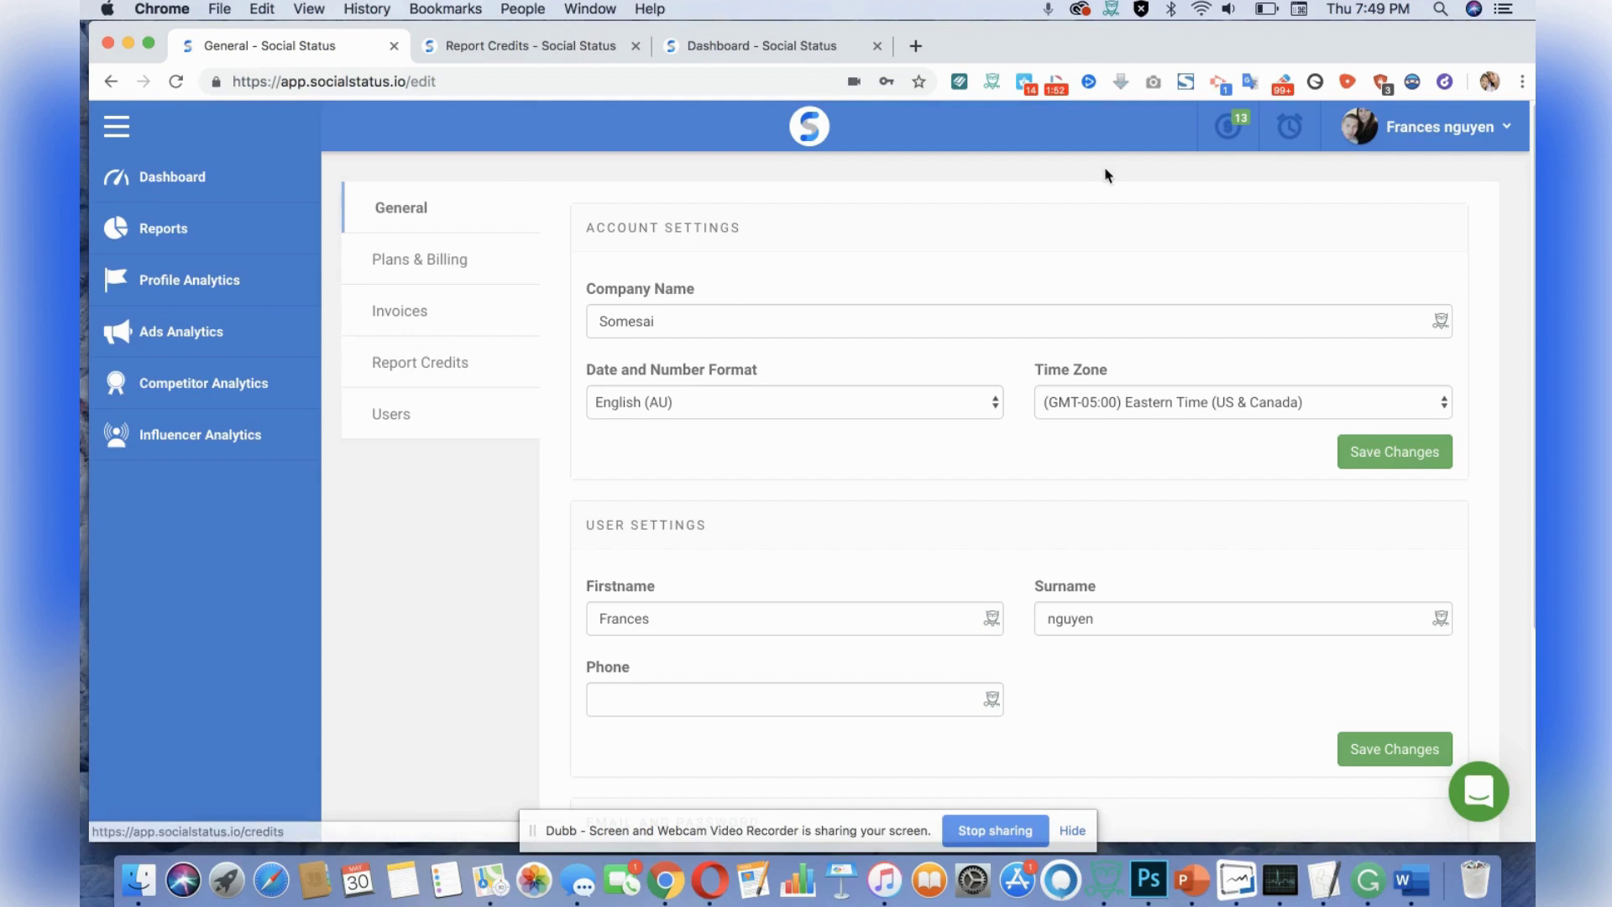
{"action": "left_click", "coordinate": [1239, 127]}
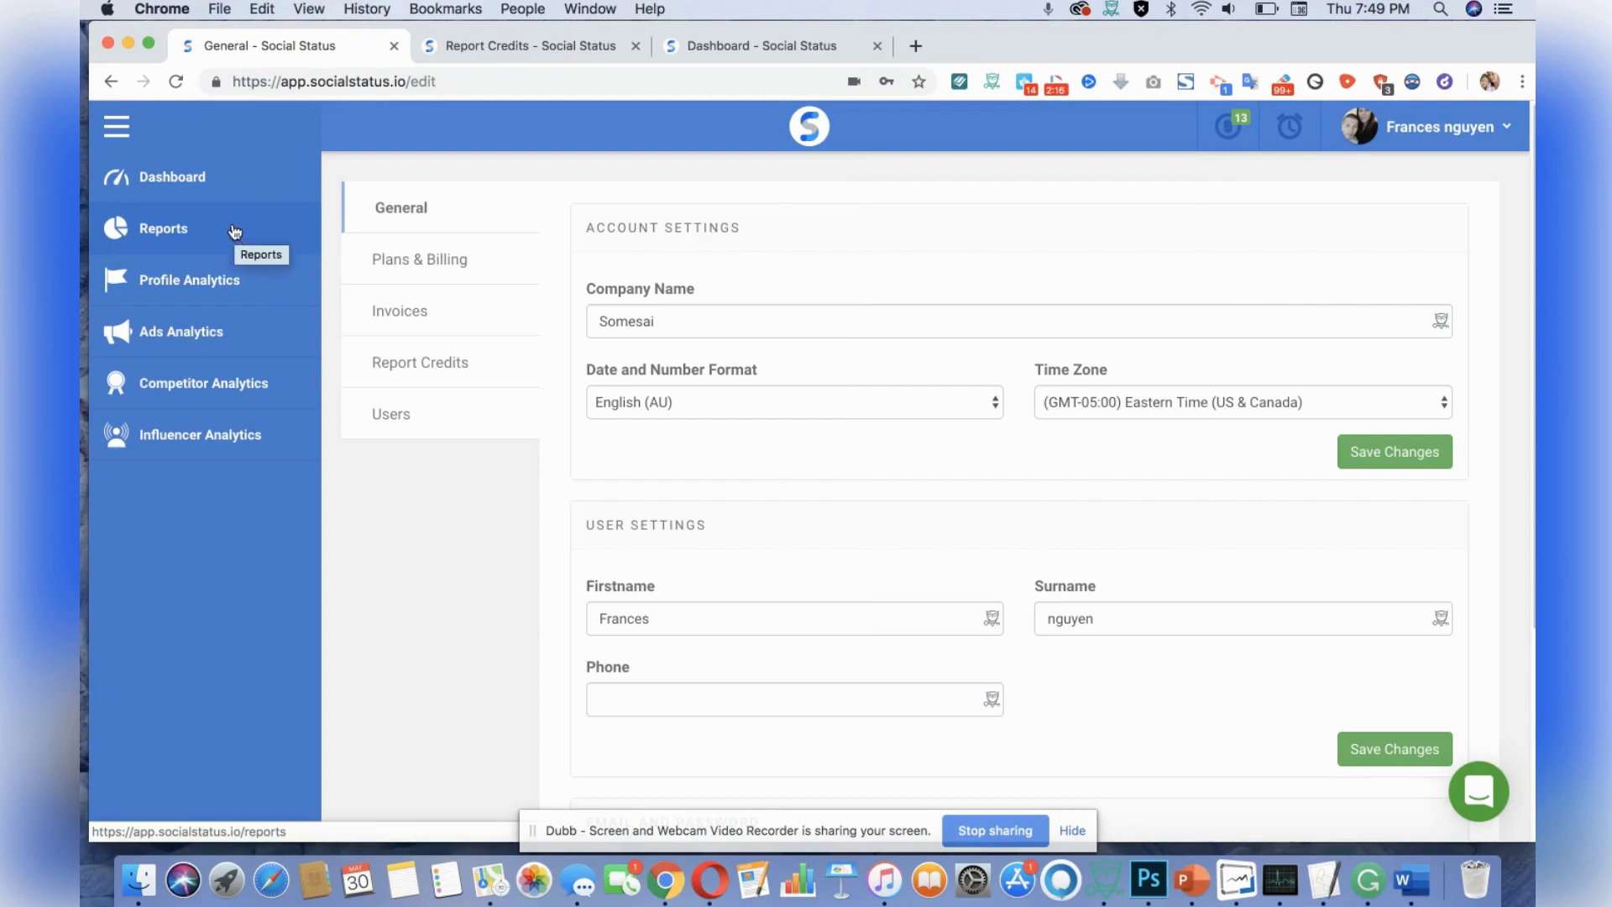
{"action": "left_click", "coordinate": [206, 180]}
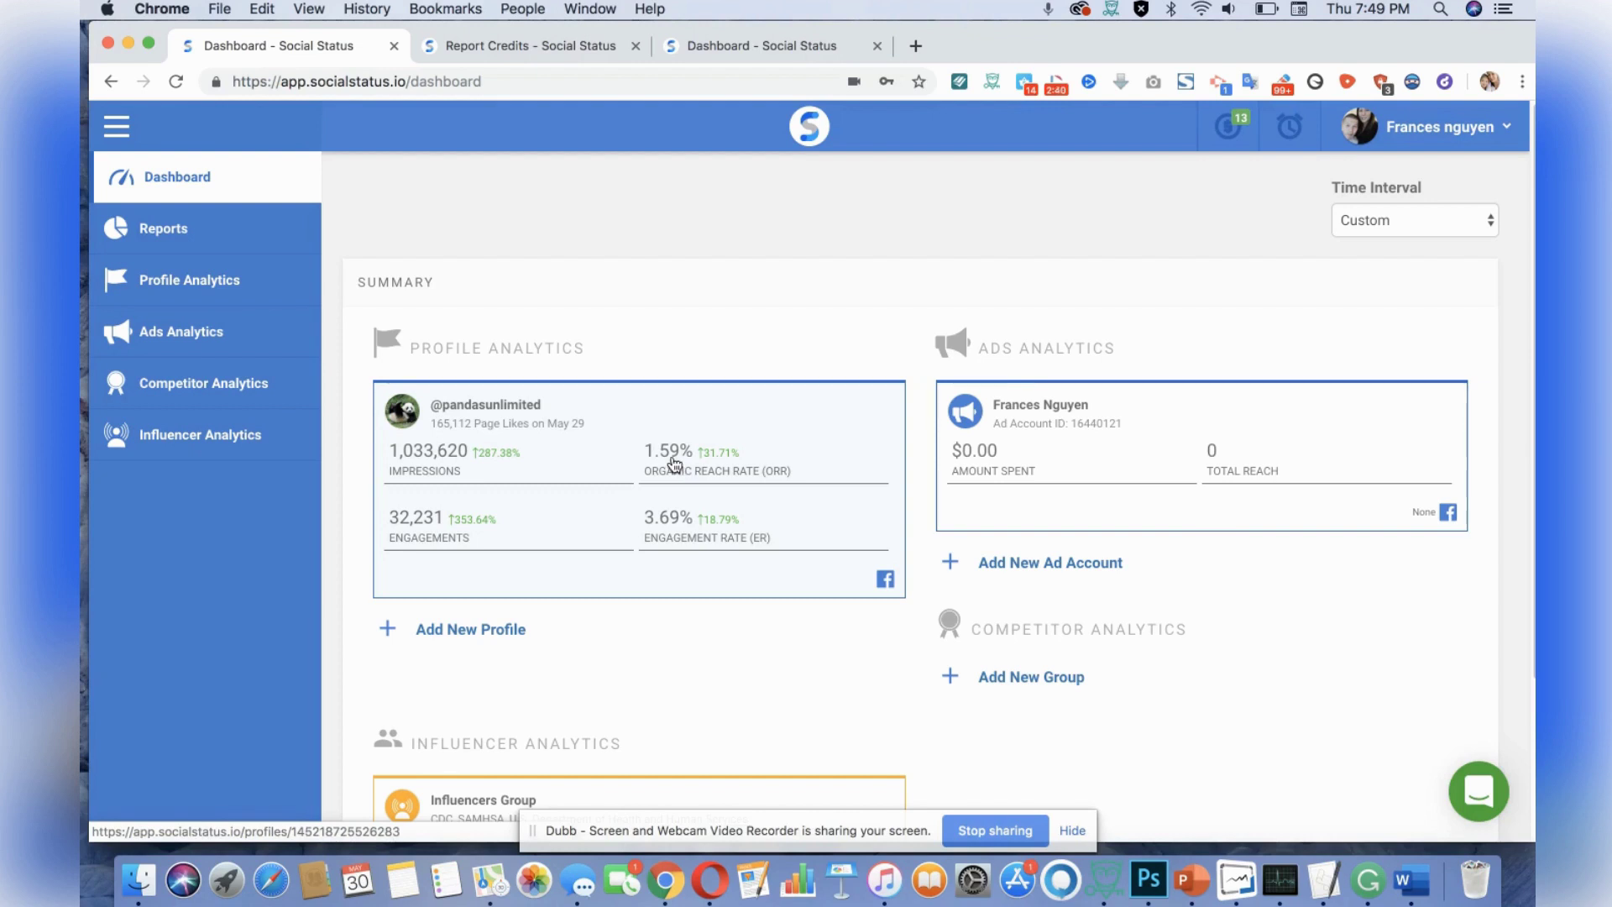
{"action": "left_click", "coordinate": [499, 424]}
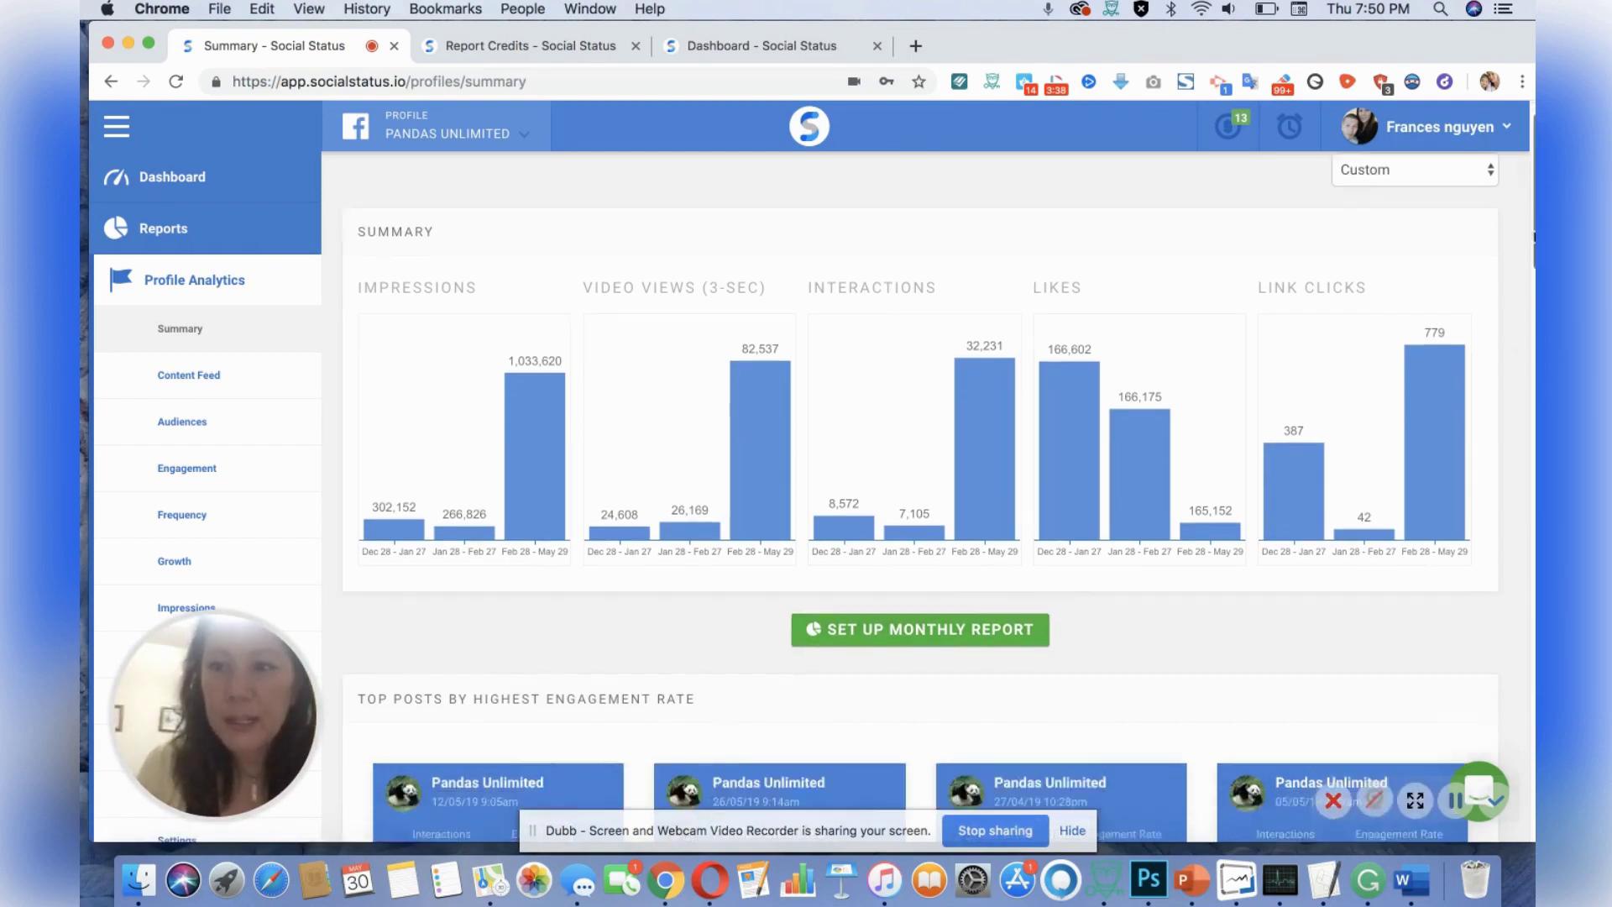
{"action": "scroll", "coordinate": [919, 504], "scroll_direction": "down", "scroll_amount": 3}
{"action": "scroll", "coordinate": [920, 504], "scroll_direction": "down", "scroll_amount": 2}
{"action": "scroll", "coordinate": [920, 505], "scroll_direction": "down", "scroll_amount": 1}
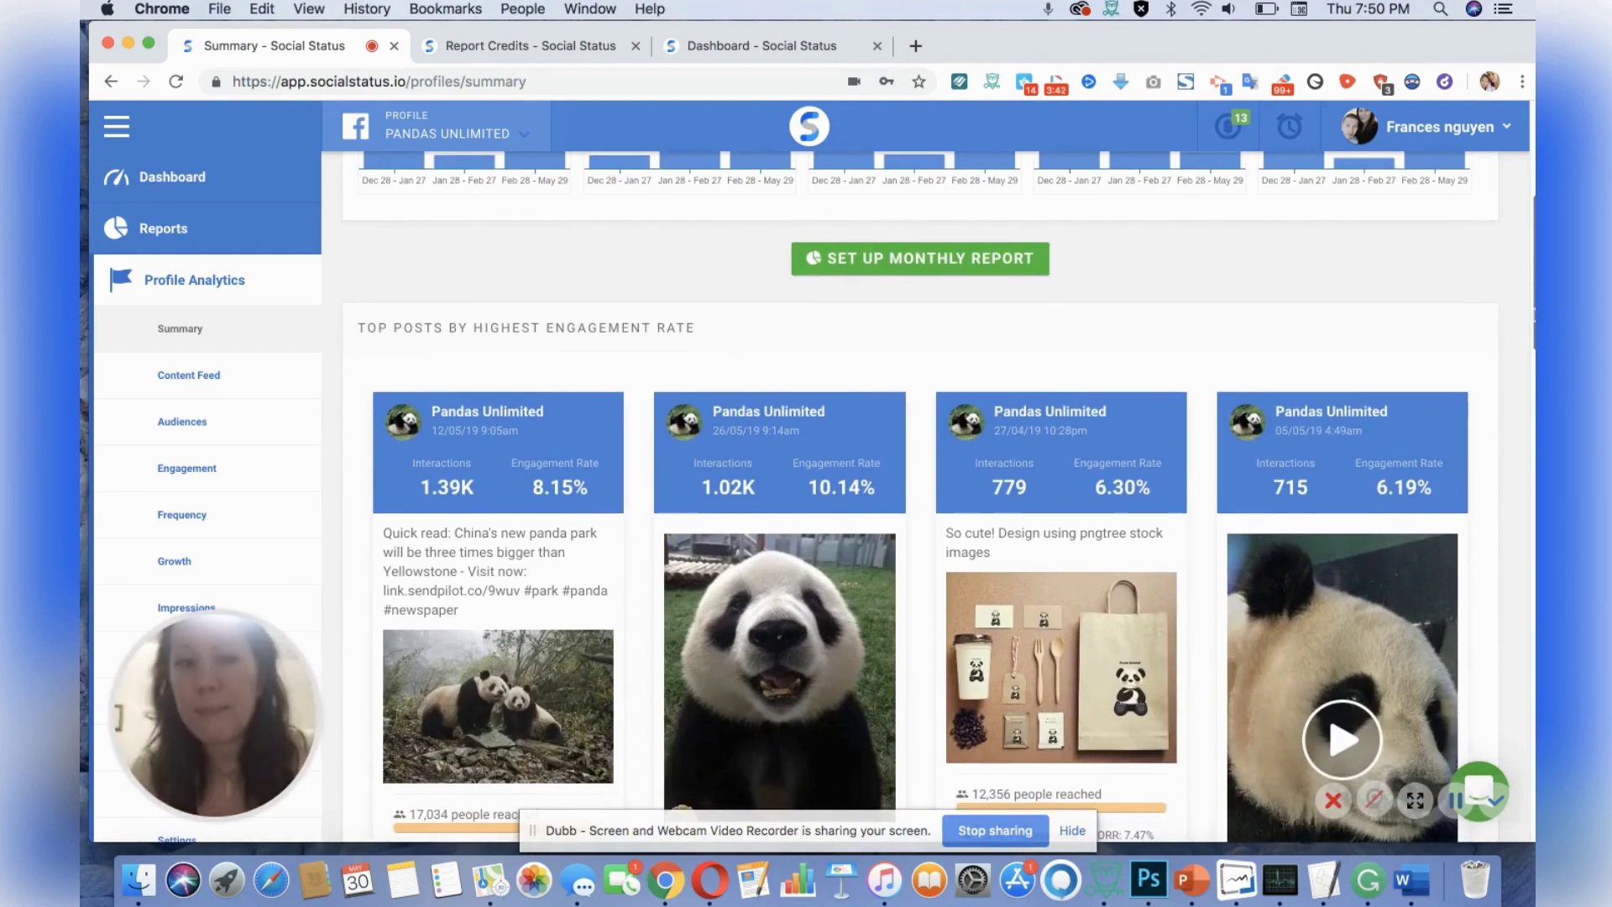
{"action": "scroll", "coordinate": [919, 504], "scroll_direction": "down", "scroll_amount": 1}
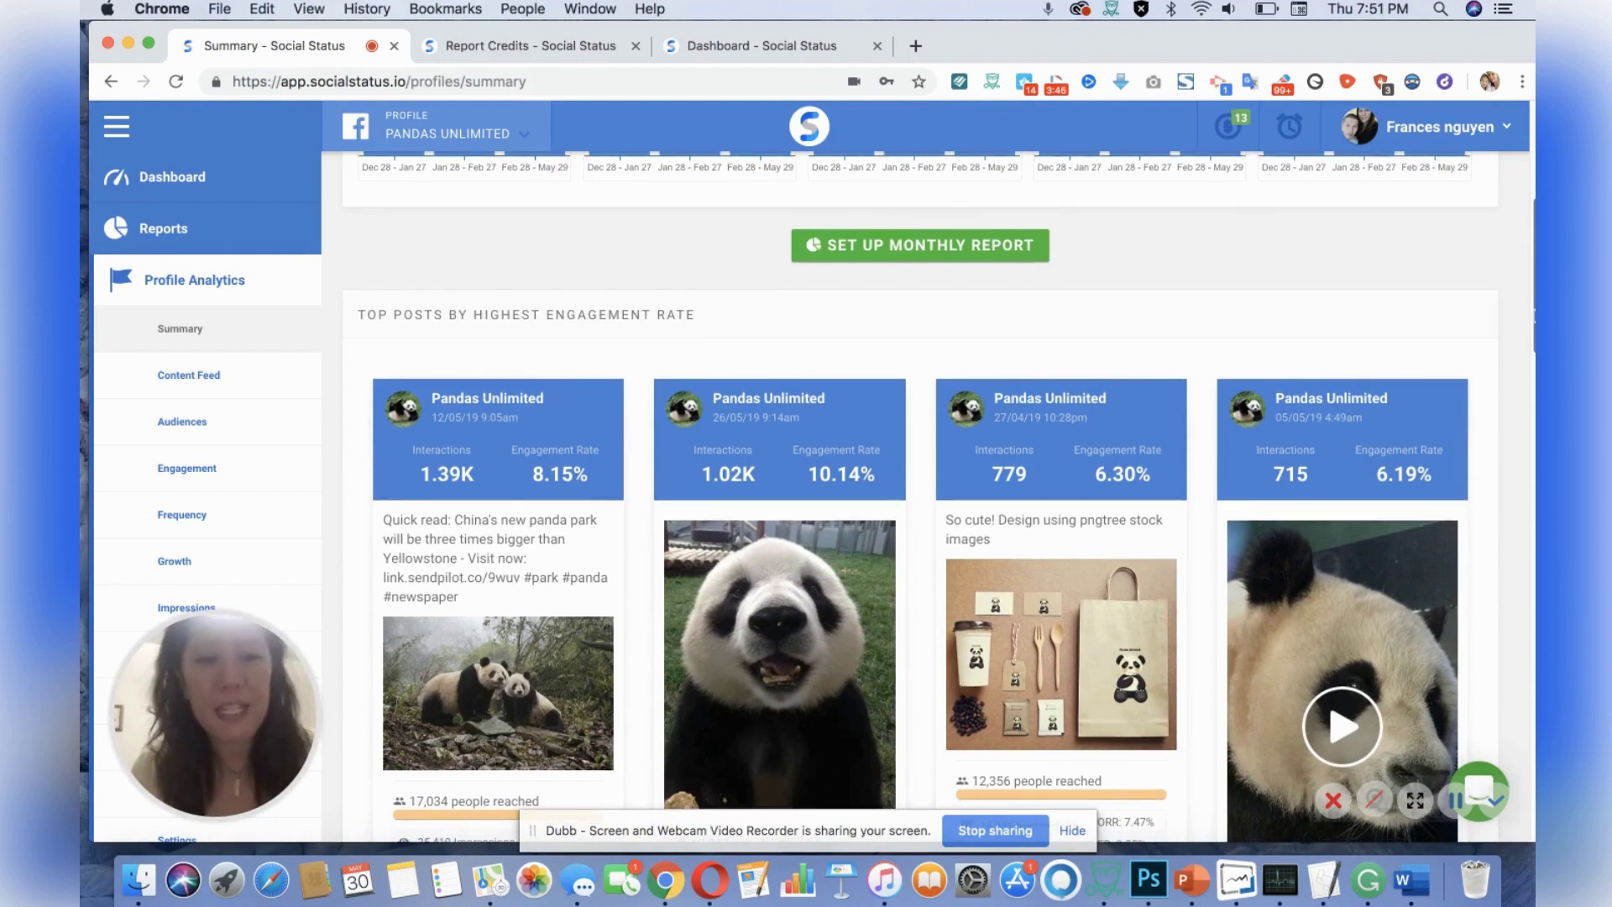
{"action": "scroll", "coordinate": [921, 504], "scroll_direction": "down", "scroll_amount": 1}
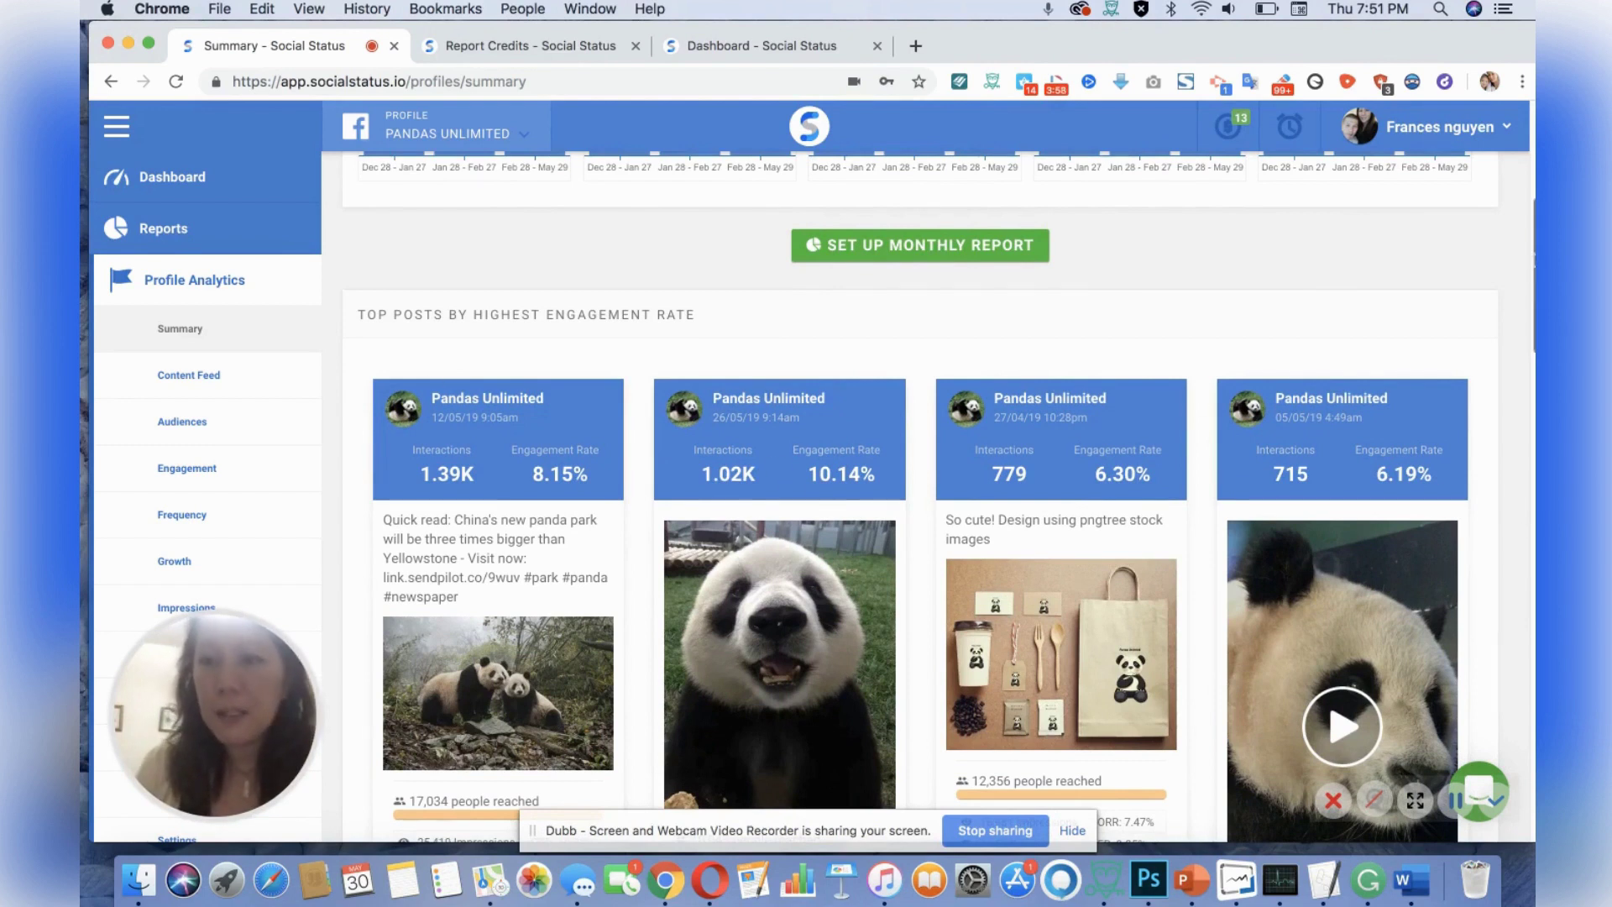
{"action": "scroll", "coordinate": [921, 505], "scroll_direction": "down", "scroll_amount": 1}
{"action": "scroll", "coordinate": [919, 504], "scroll_direction": "down", "scroll_amount": 3}
{"action": "scroll", "coordinate": [920, 504], "scroll_direction": "down", "scroll_amount": 2}
{"action": "scroll", "coordinate": [919, 504], "scroll_direction": "down", "scroll_amount": 3}
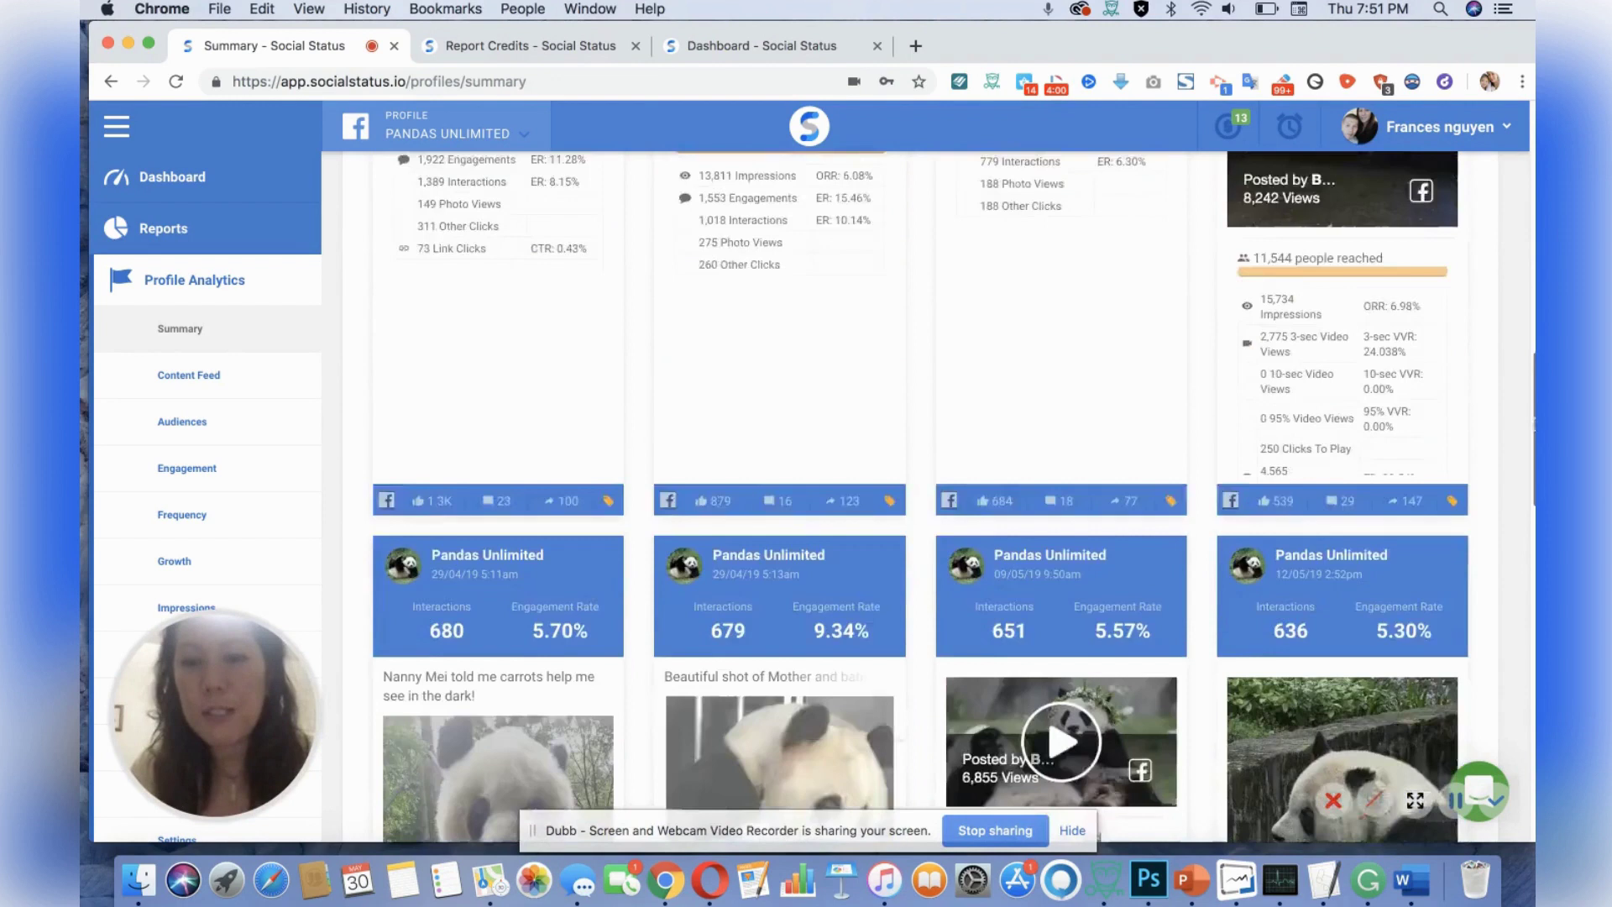
{"action": "scroll", "coordinate": [920, 504], "scroll_direction": "down", "scroll_amount": 3}
{"action": "scroll", "coordinate": [920, 504], "scroll_direction": "down", "scroll_amount": 3}
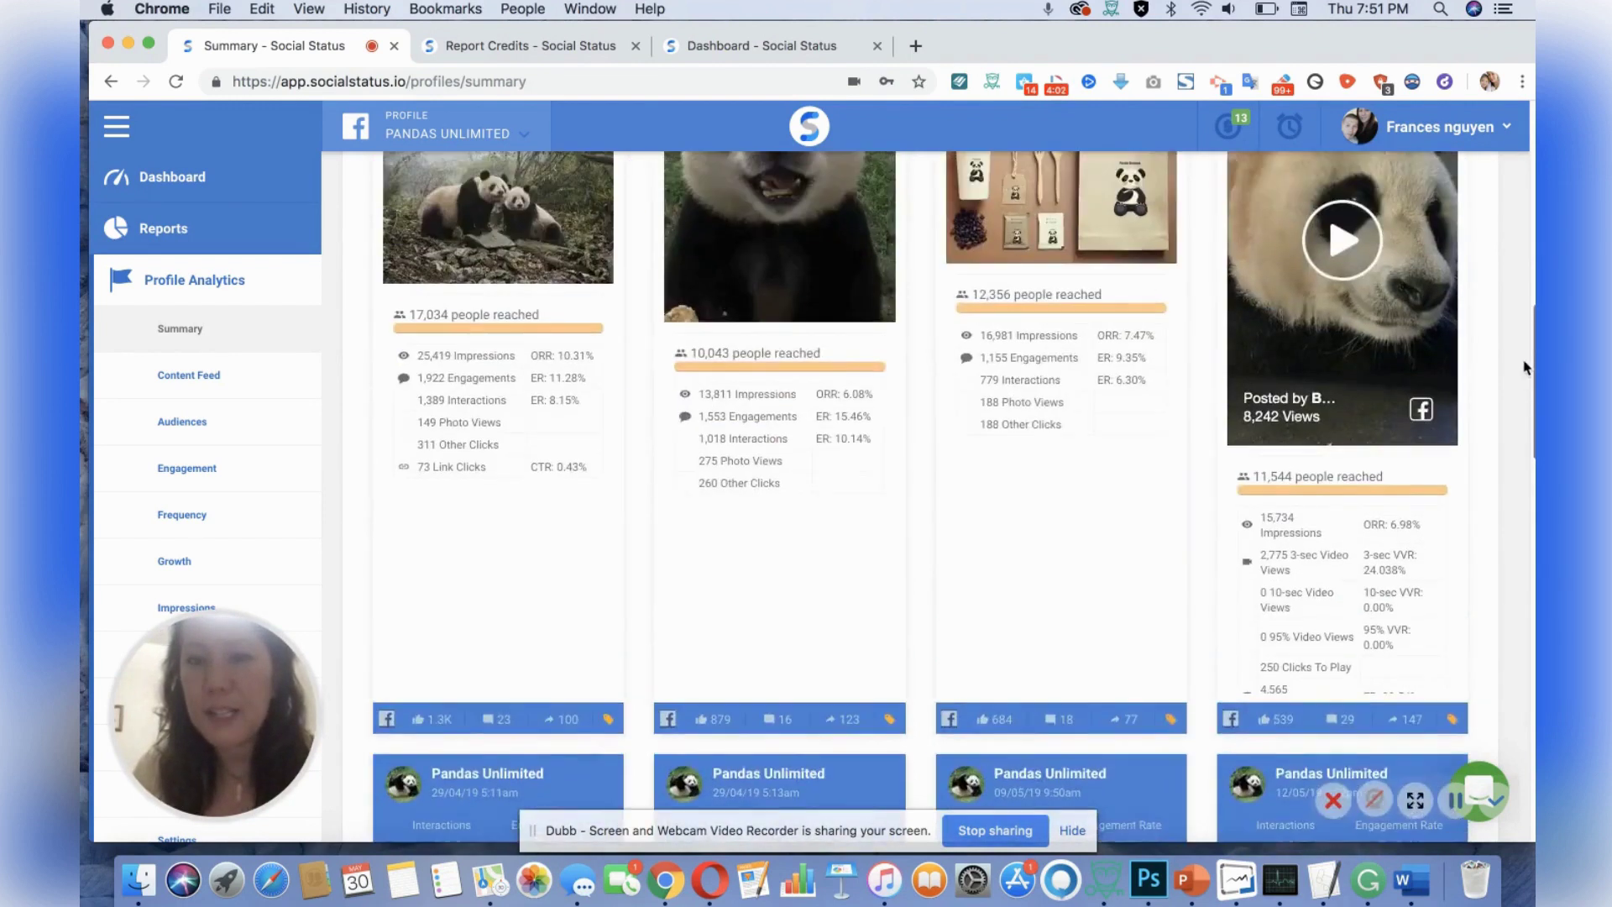
{"action": "scroll", "coordinate": [920, 504], "scroll_direction": "up", "scroll_amount": 5}
{"action": "scroll", "coordinate": [919, 504], "scroll_direction": "down", "scroll_amount": 2}
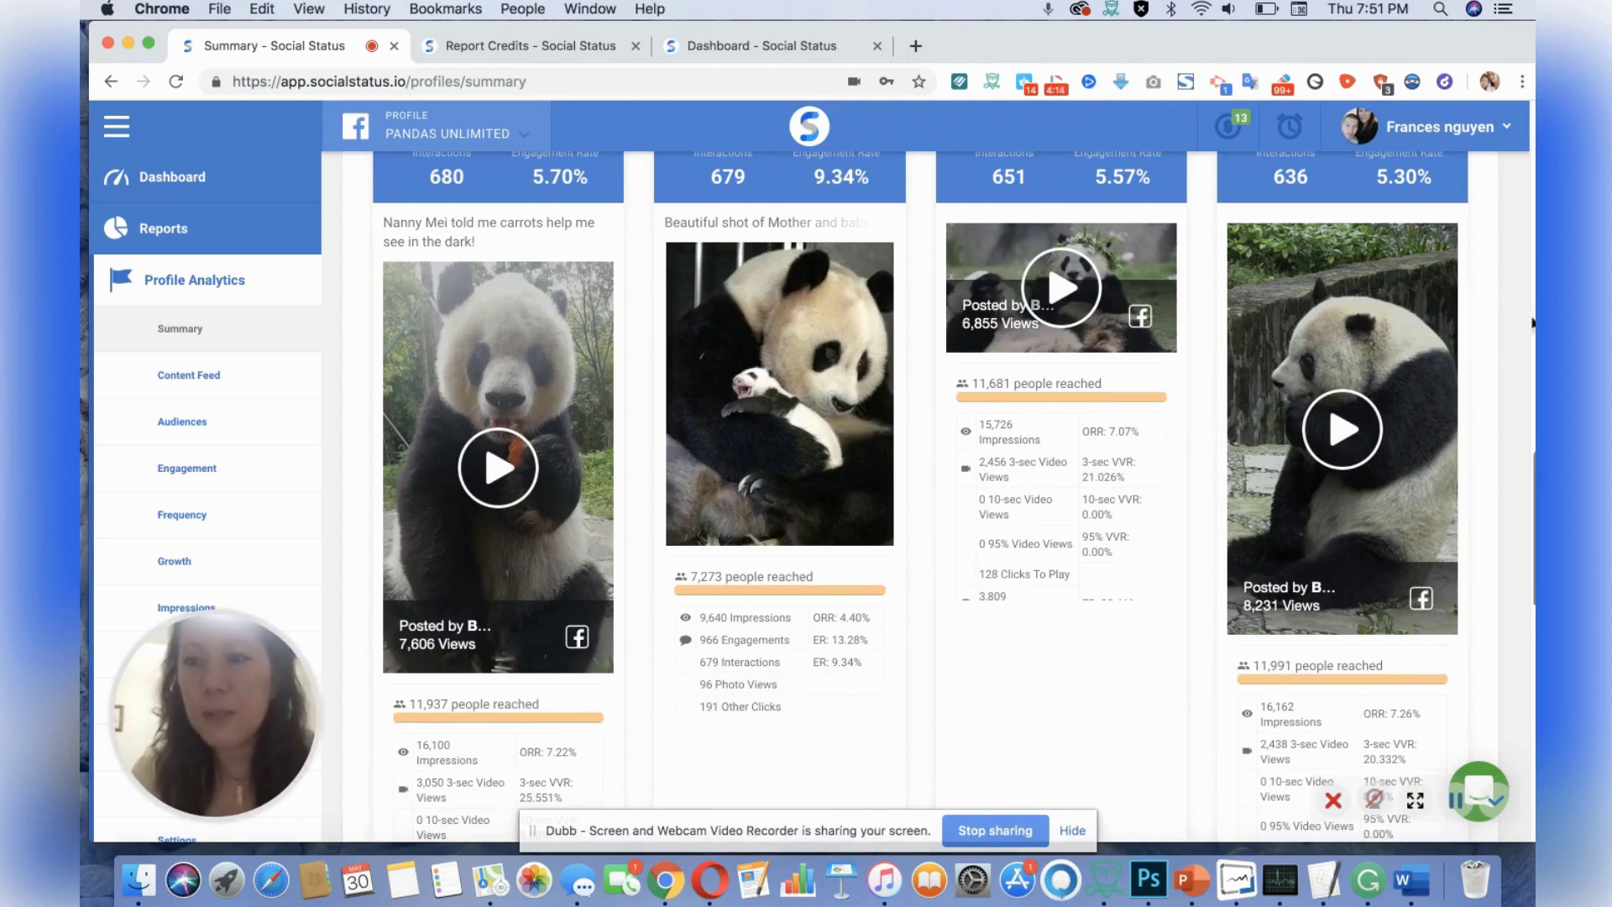
{"action": "scroll", "coordinate": [1533, 555], "scroll_direction": "down", "scroll_amount": 3}
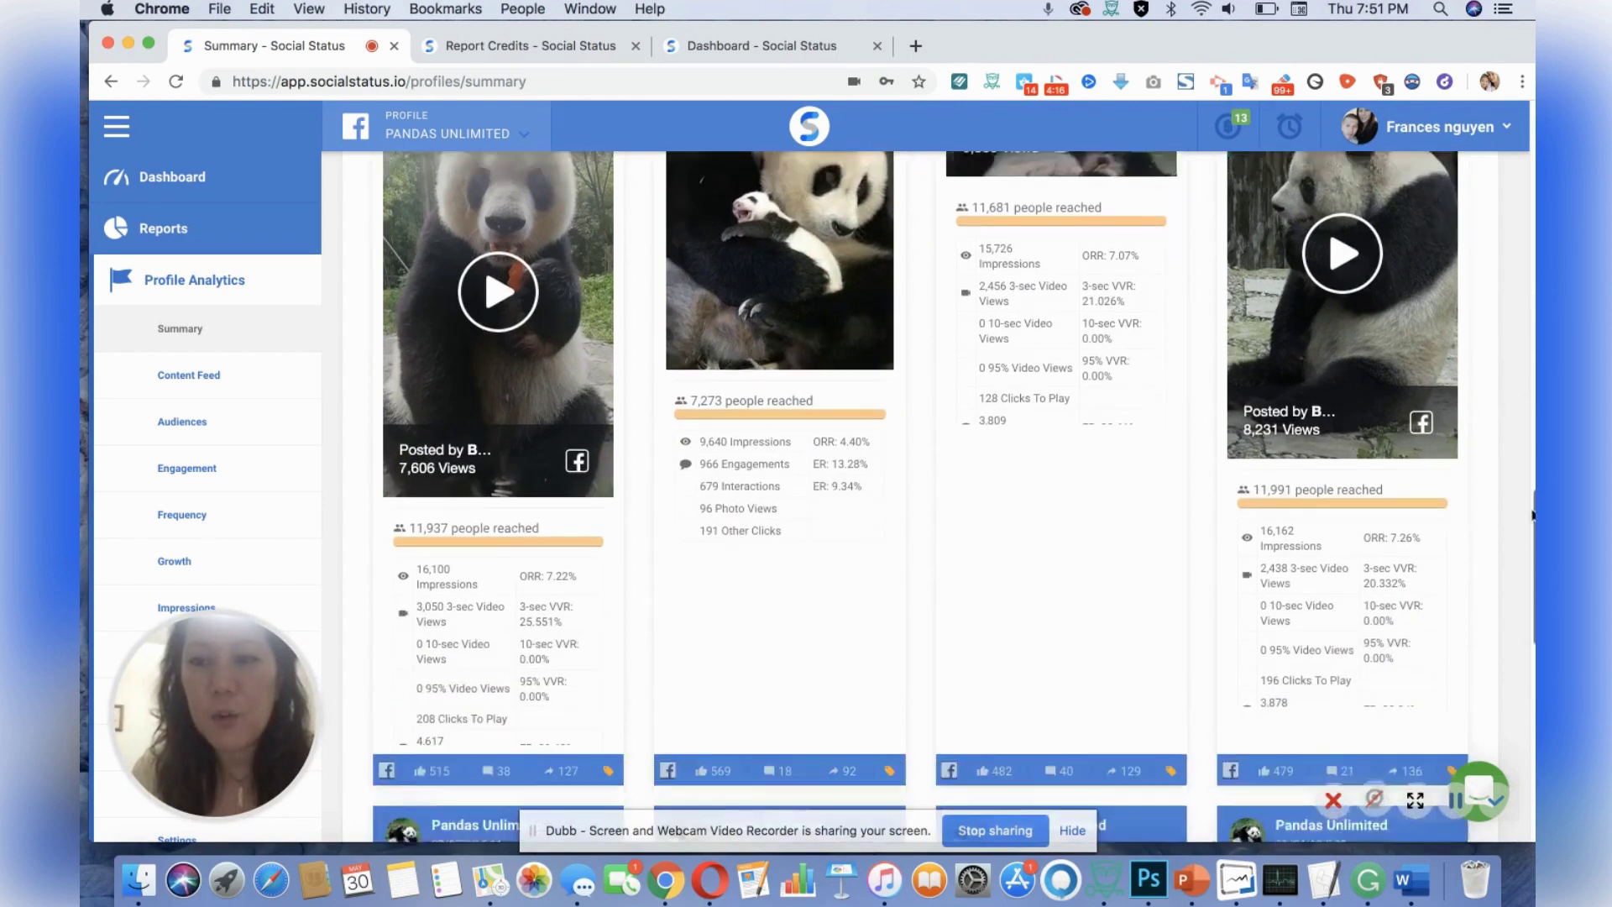
{"action": "scroll", "coordinate": [1532, 556], "scroll_direction": "down", "scroll_amount": 1}
{"action": "scroll", "coordinate": [1532, 556], "scroll_direction": "down", "scroll_amount": 1}
{"action": "scroll", "coordinate": [1532, 556], "scroll_direction": "down", "scroll_amount": 2}
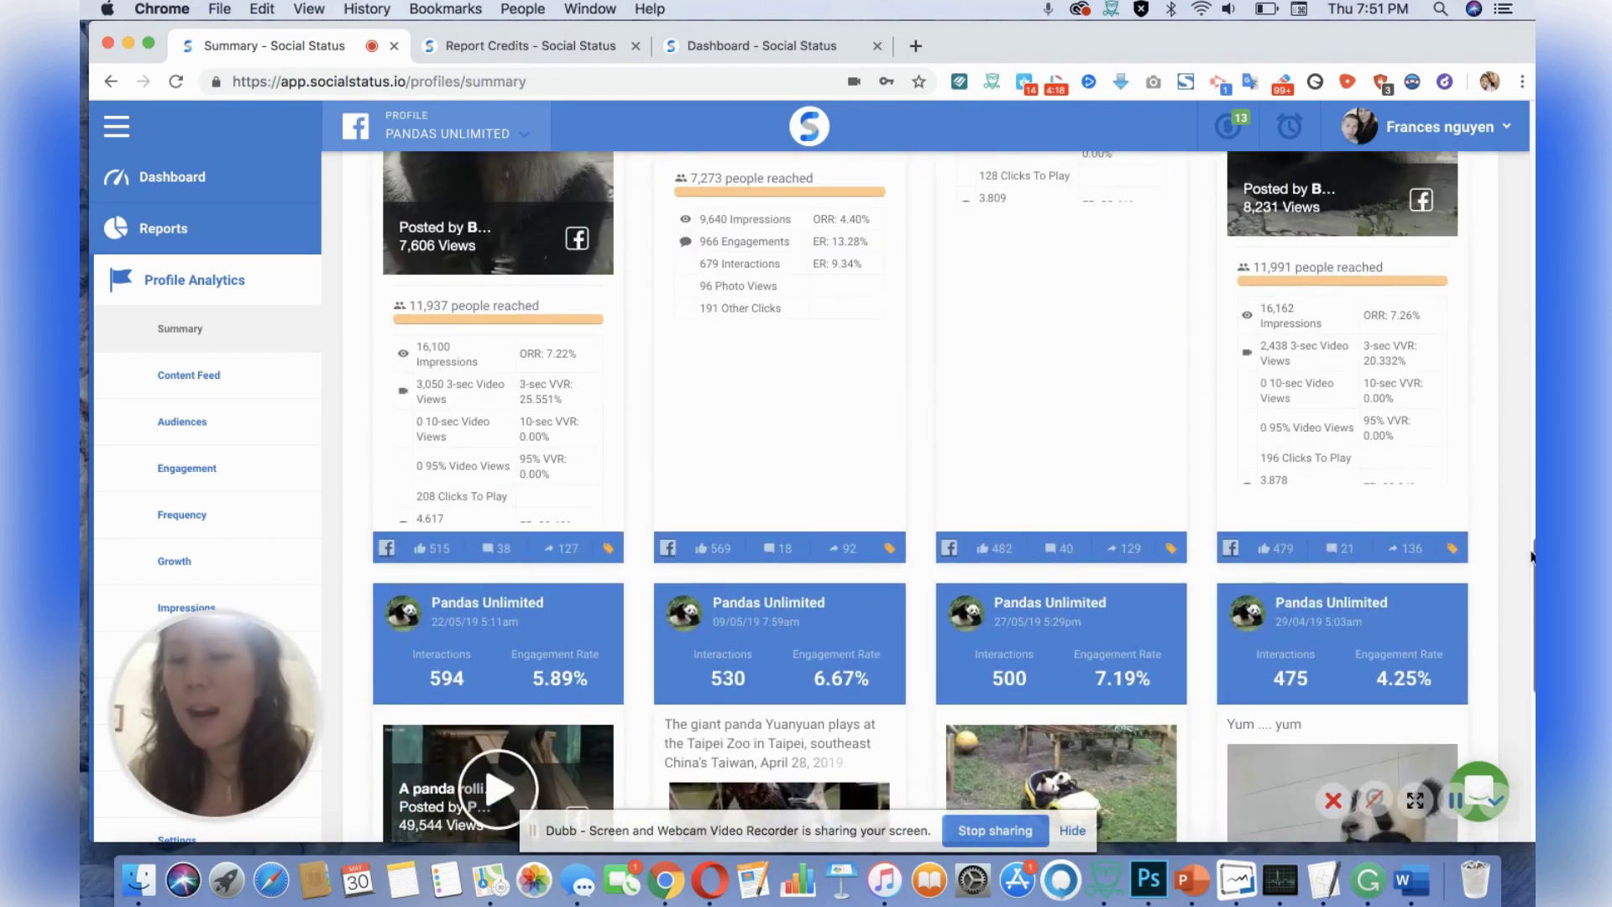
{"action": "scroll", "coordinate": [1532, 555], "scroll_direction": "up", "scroll_amount": 1}
{"action": "scroll", "coordinate": [1534, 534], "scroll_direction": "up", "scroll_amount": 1}
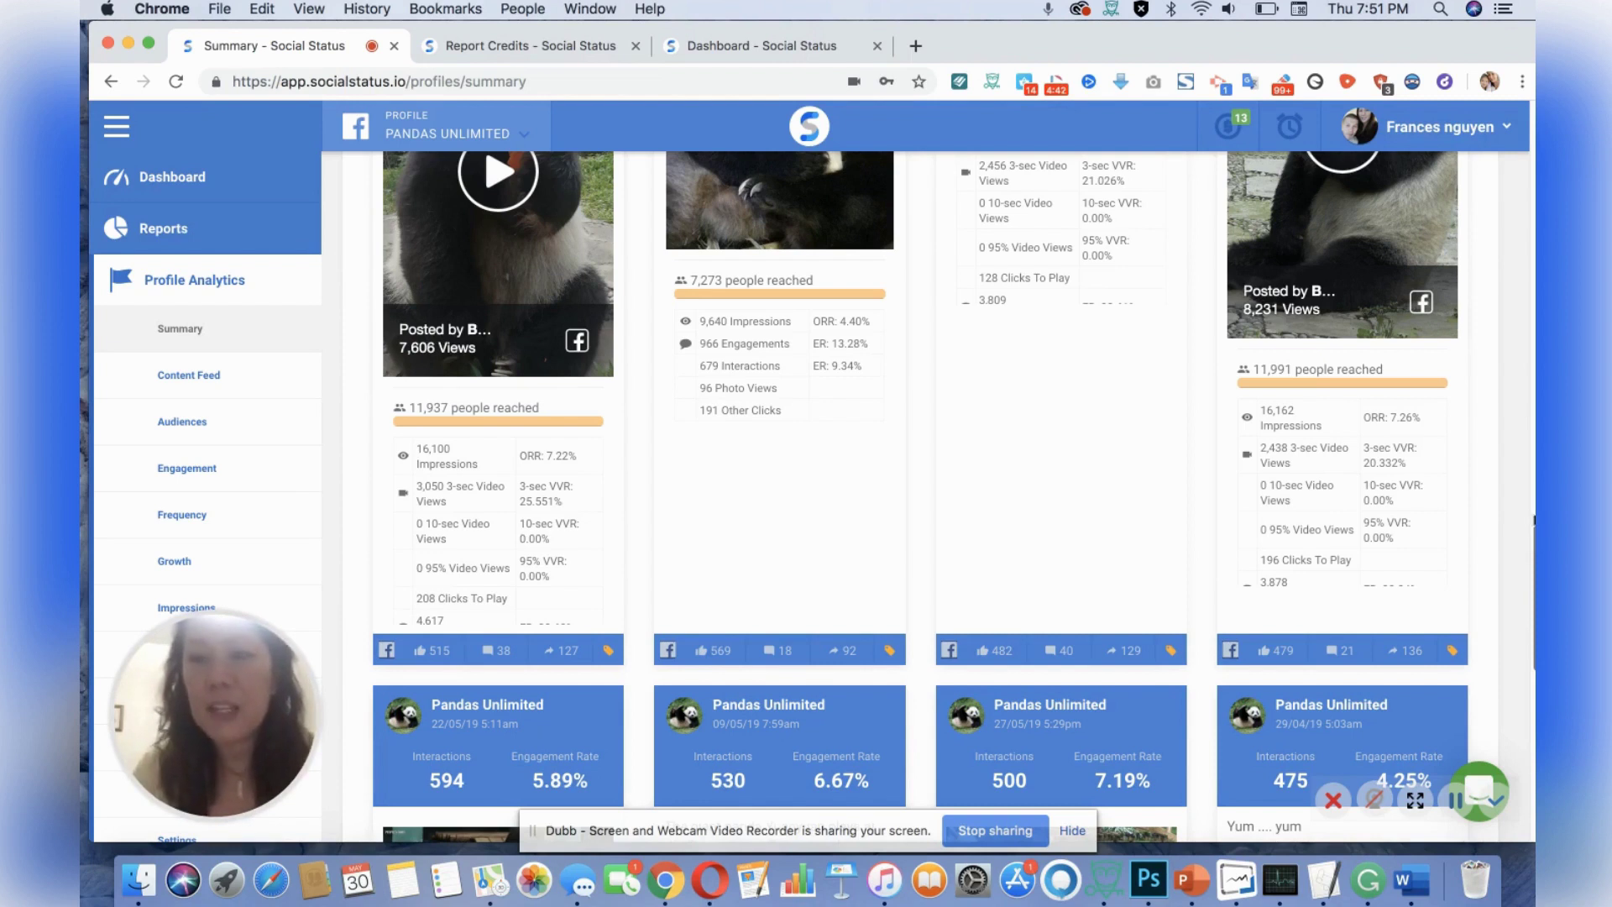
{"action": "scroll", "coordinate": [923, 499], "scroll_direction": "down", "scroll_amount": 5}
{"action": "scroll", "coordinate": [922, 499], "scroll_direction": "down", "scroll_amount": 5}
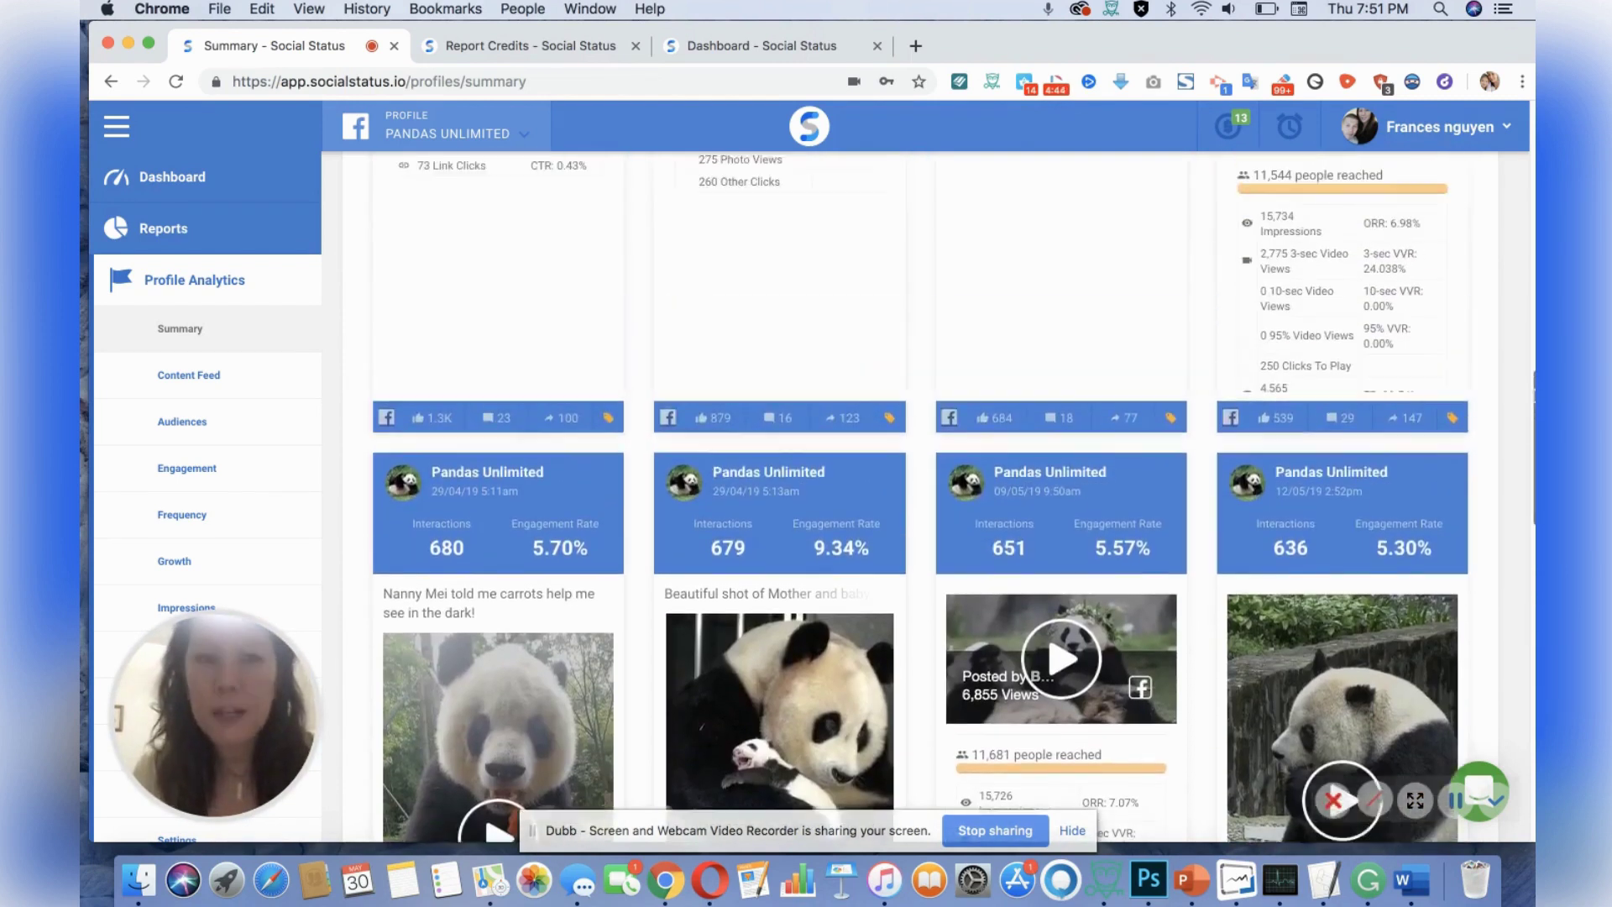
{"action": "scroll", "coordinate": [923, 499], "scroll_direction": "down", "scroll_amount": 5}
{"action": "scroll", "coordinate": [677, 298], "scroll_direction": "up", "scroll_amount": 3}
{"action": "scroll", "coordinate": [676, 299], "scroll_direction": "up", "scroll_amount": 1}
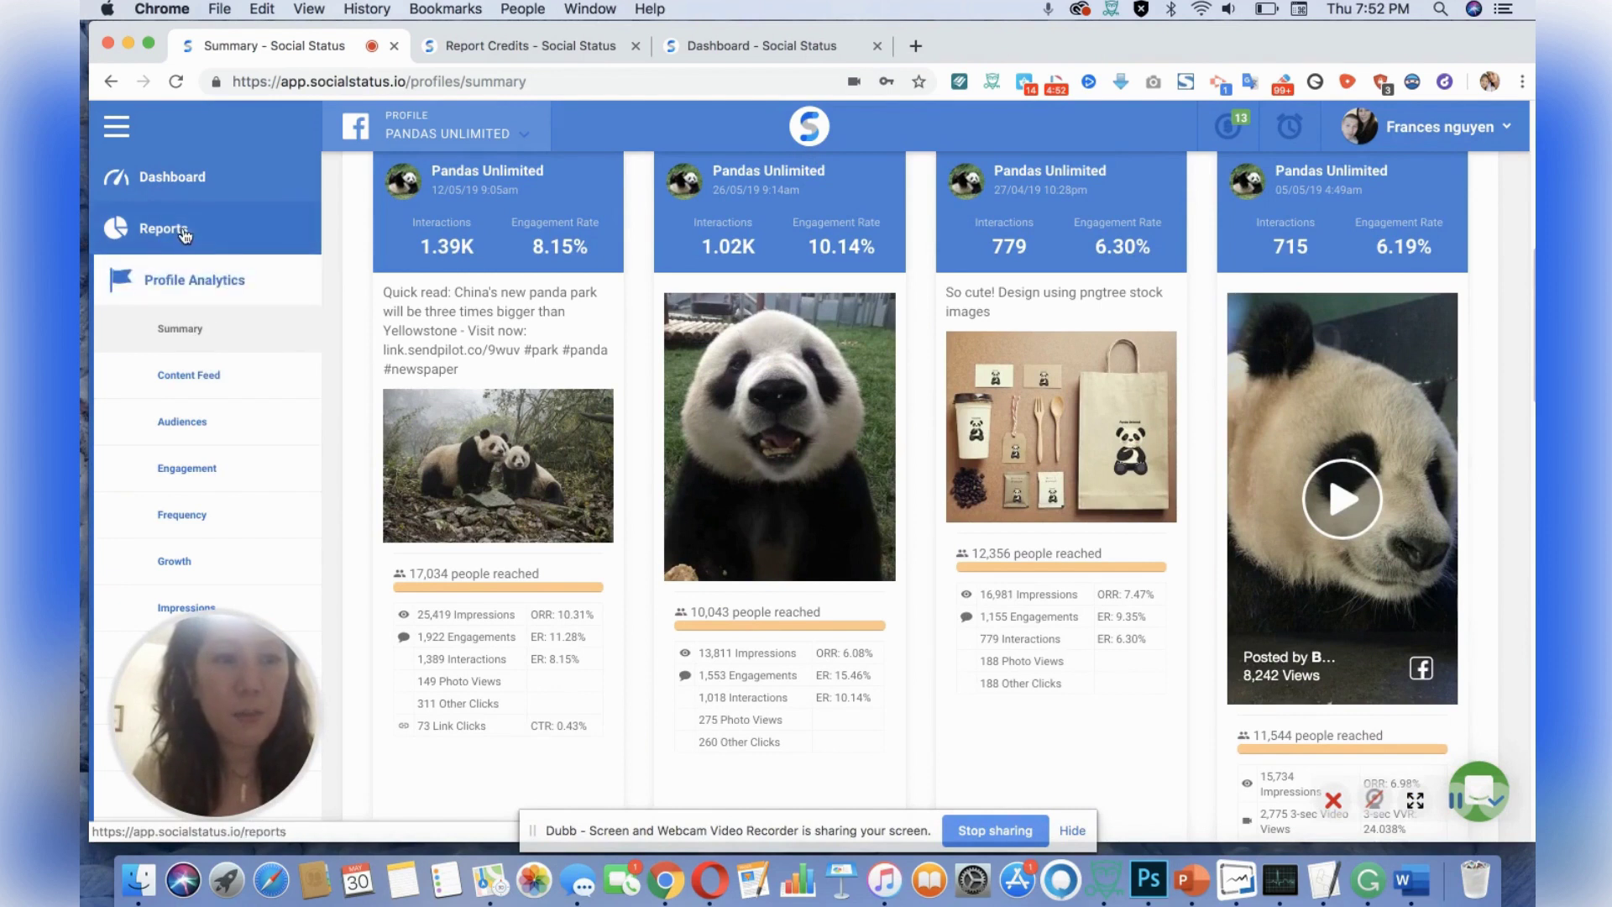
Step: Play the panda video among the top posts, then go to Content Feed analytics
{"action": "left_click", "coordinate": [1358, 507]}
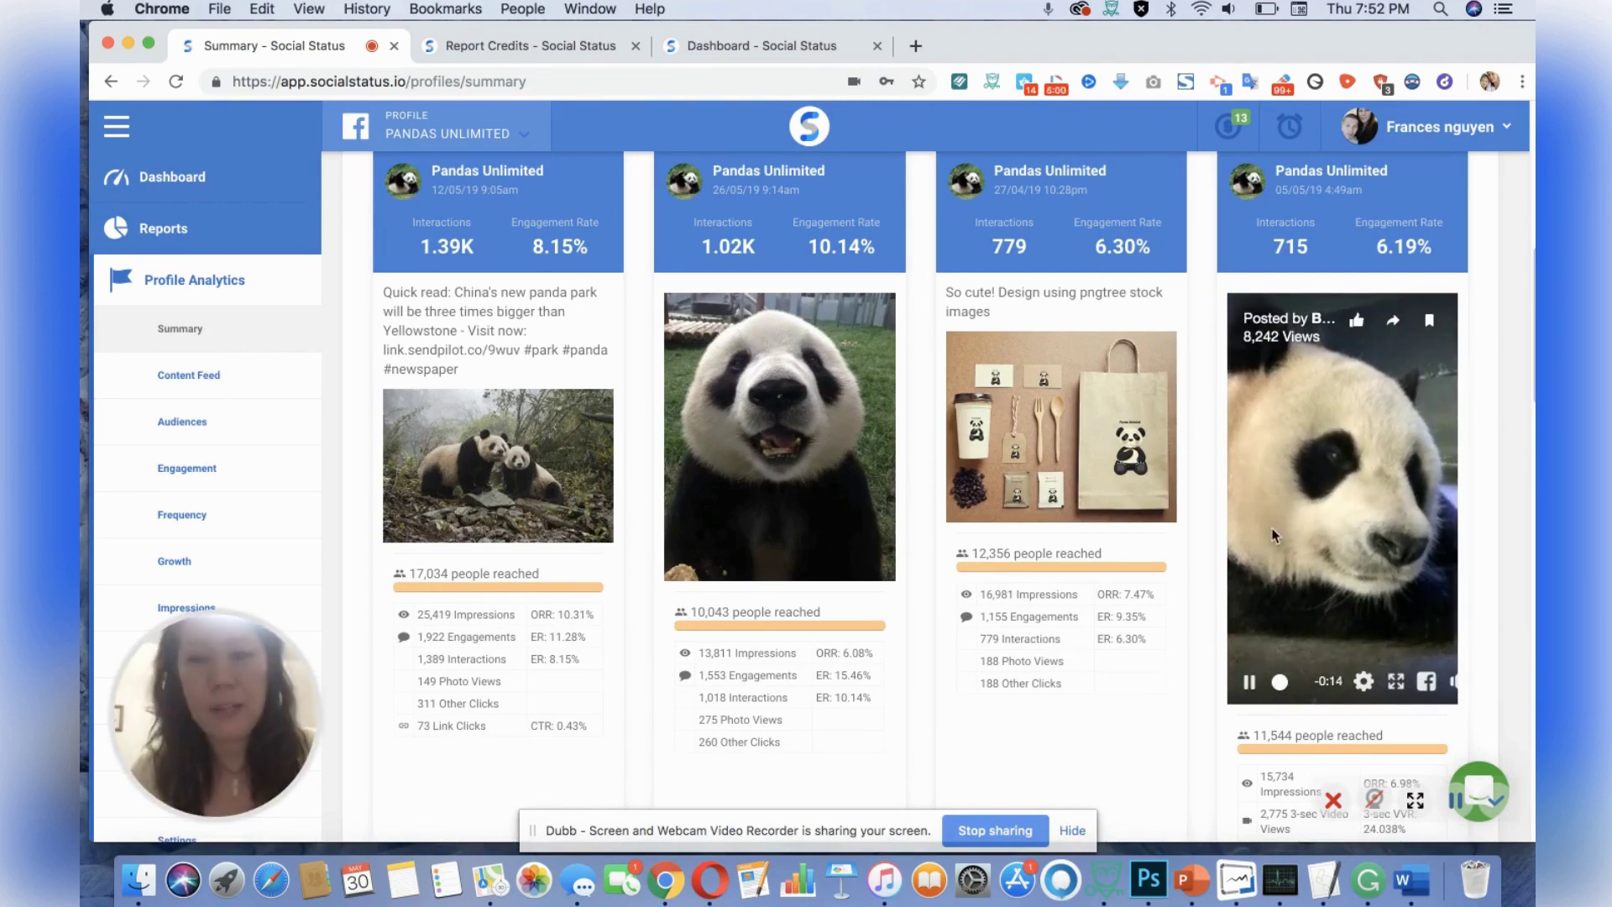
{"action": "left_click", "coordinate": [189, 378]}
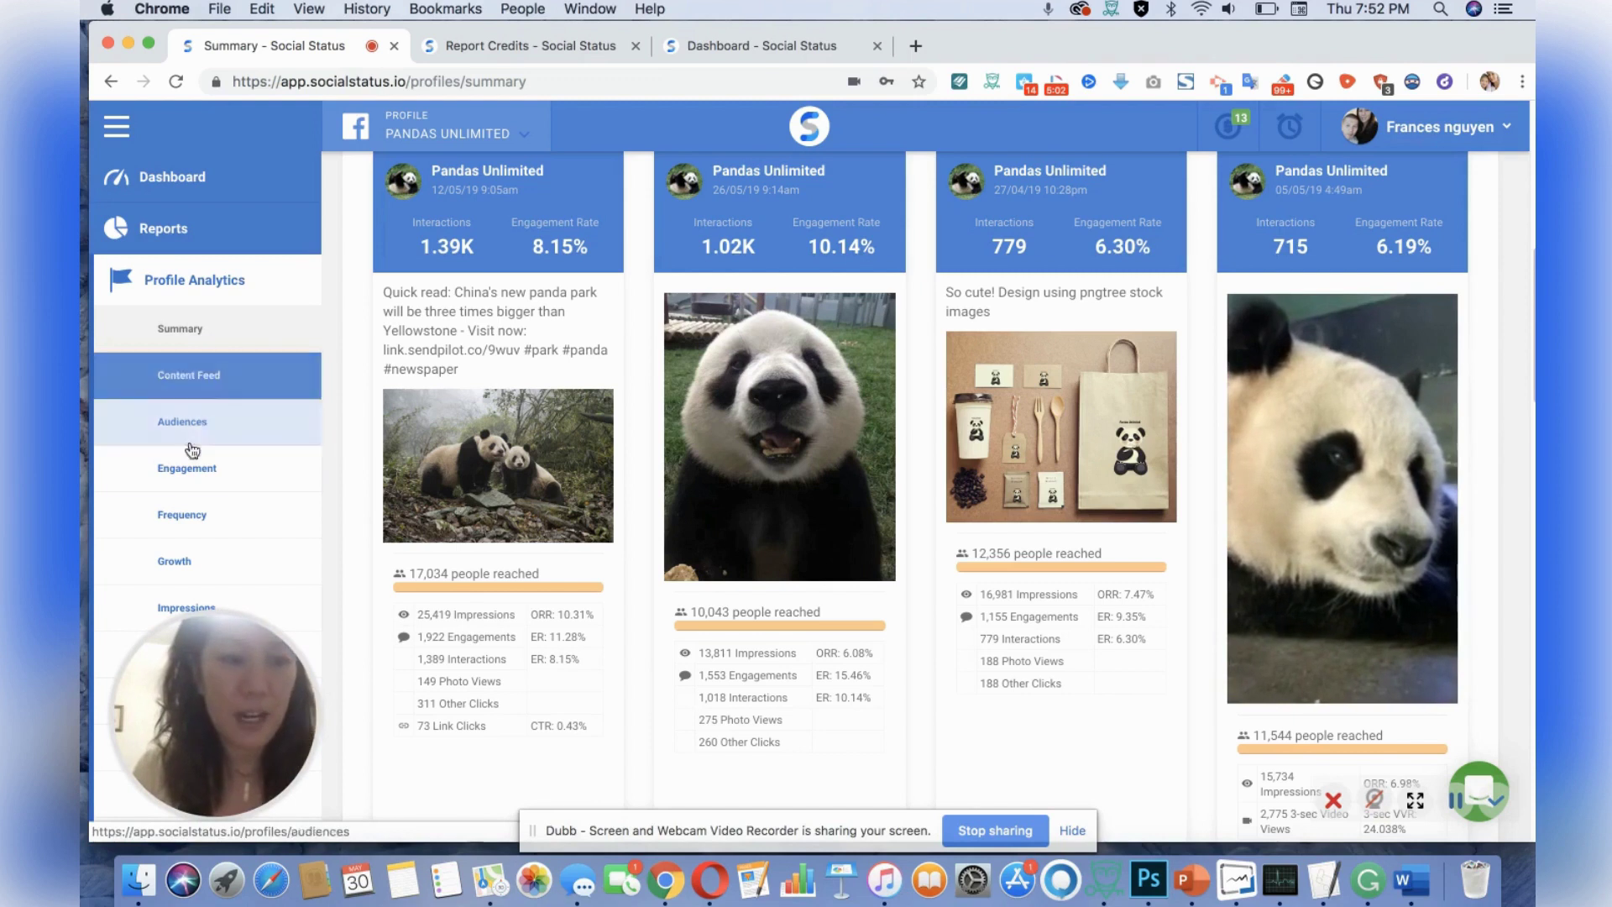
Step: Open the Audiences page showing Pandas Unlimited's audience by gender and age
{"action": "left_click", "coordinate": [209, 427]}
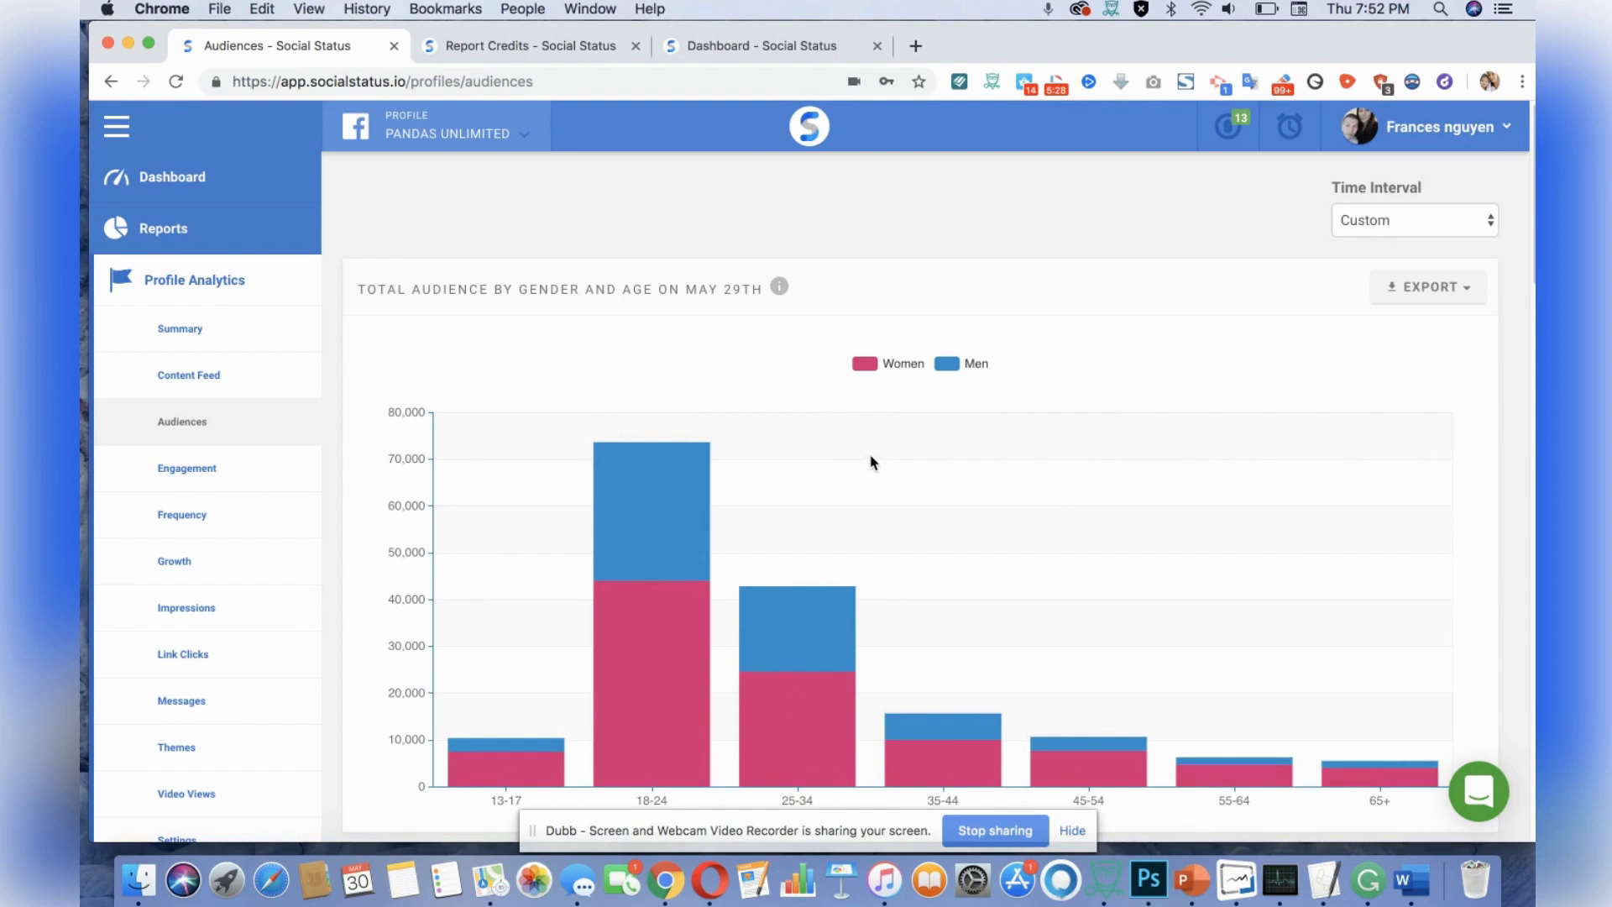
Step: Visit the Engagement, Growth, Link Clicks and Impressions pages, ending on Themes by Day
{"action": "left_click", "coordinate": [233, 481]}
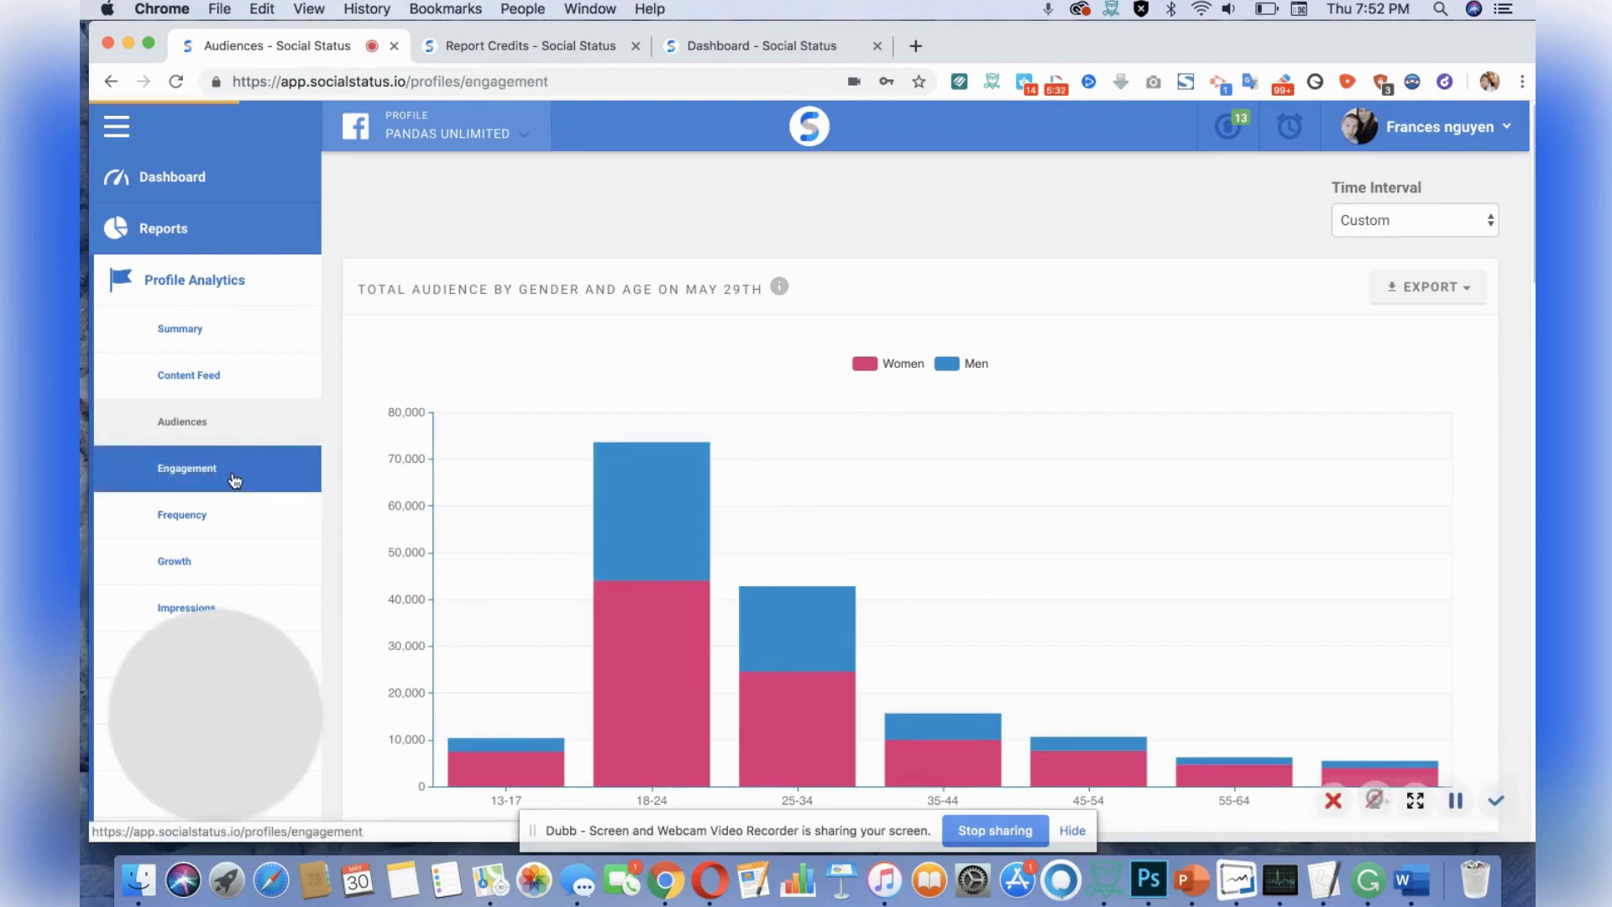
{"action": "left_click", "coordinate": [238, 561]}
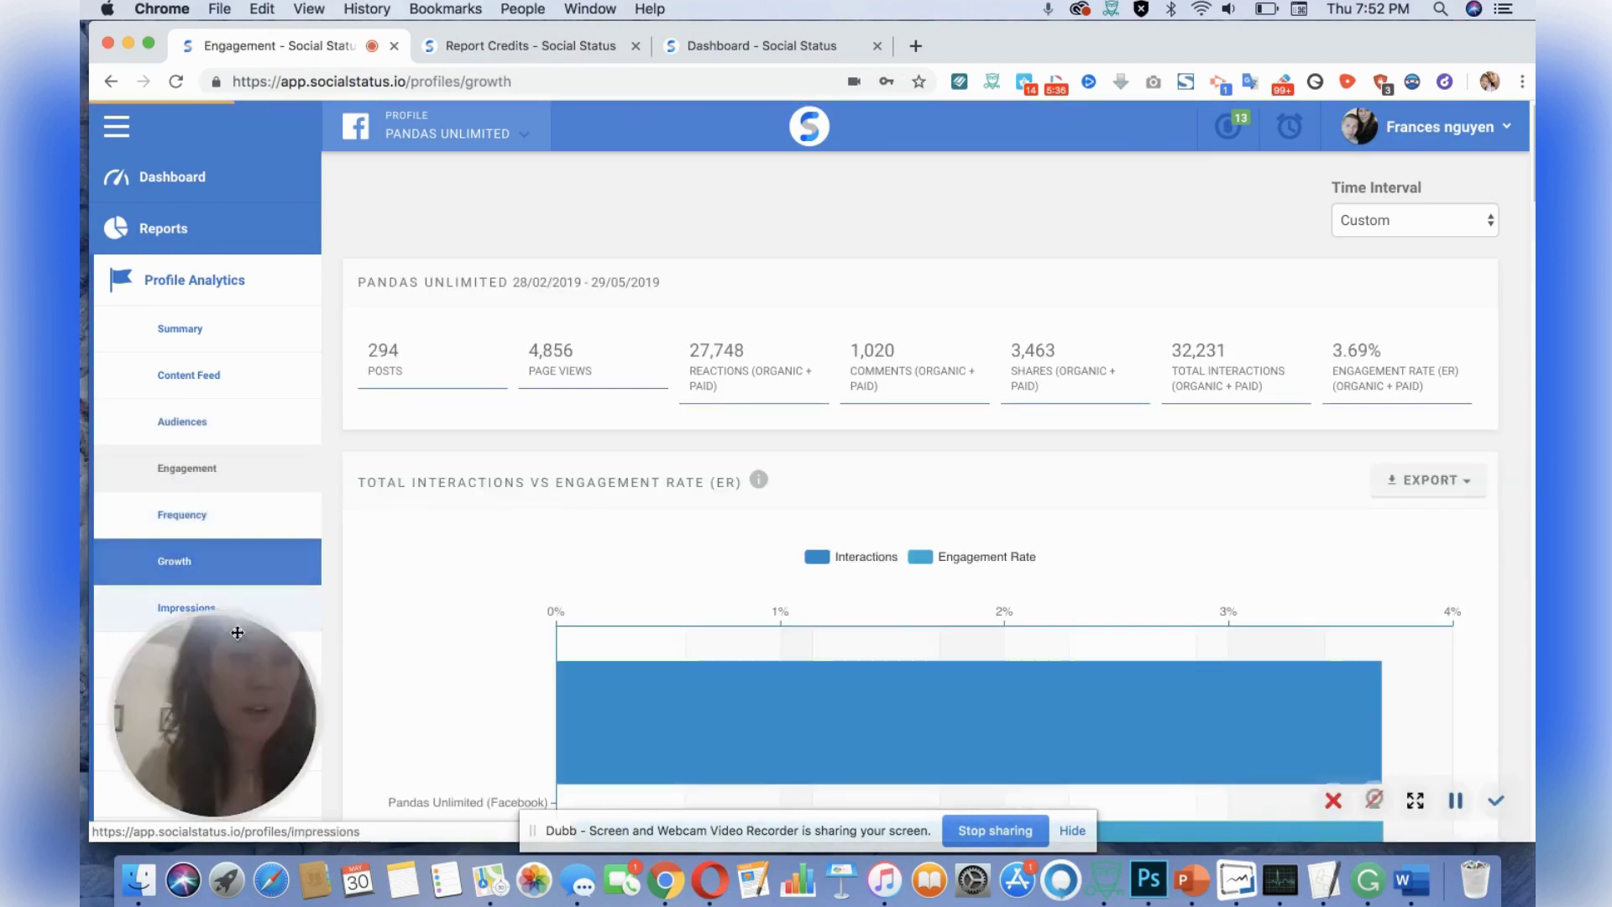
{"action": "left_click", "coordinate": [228, 664]}
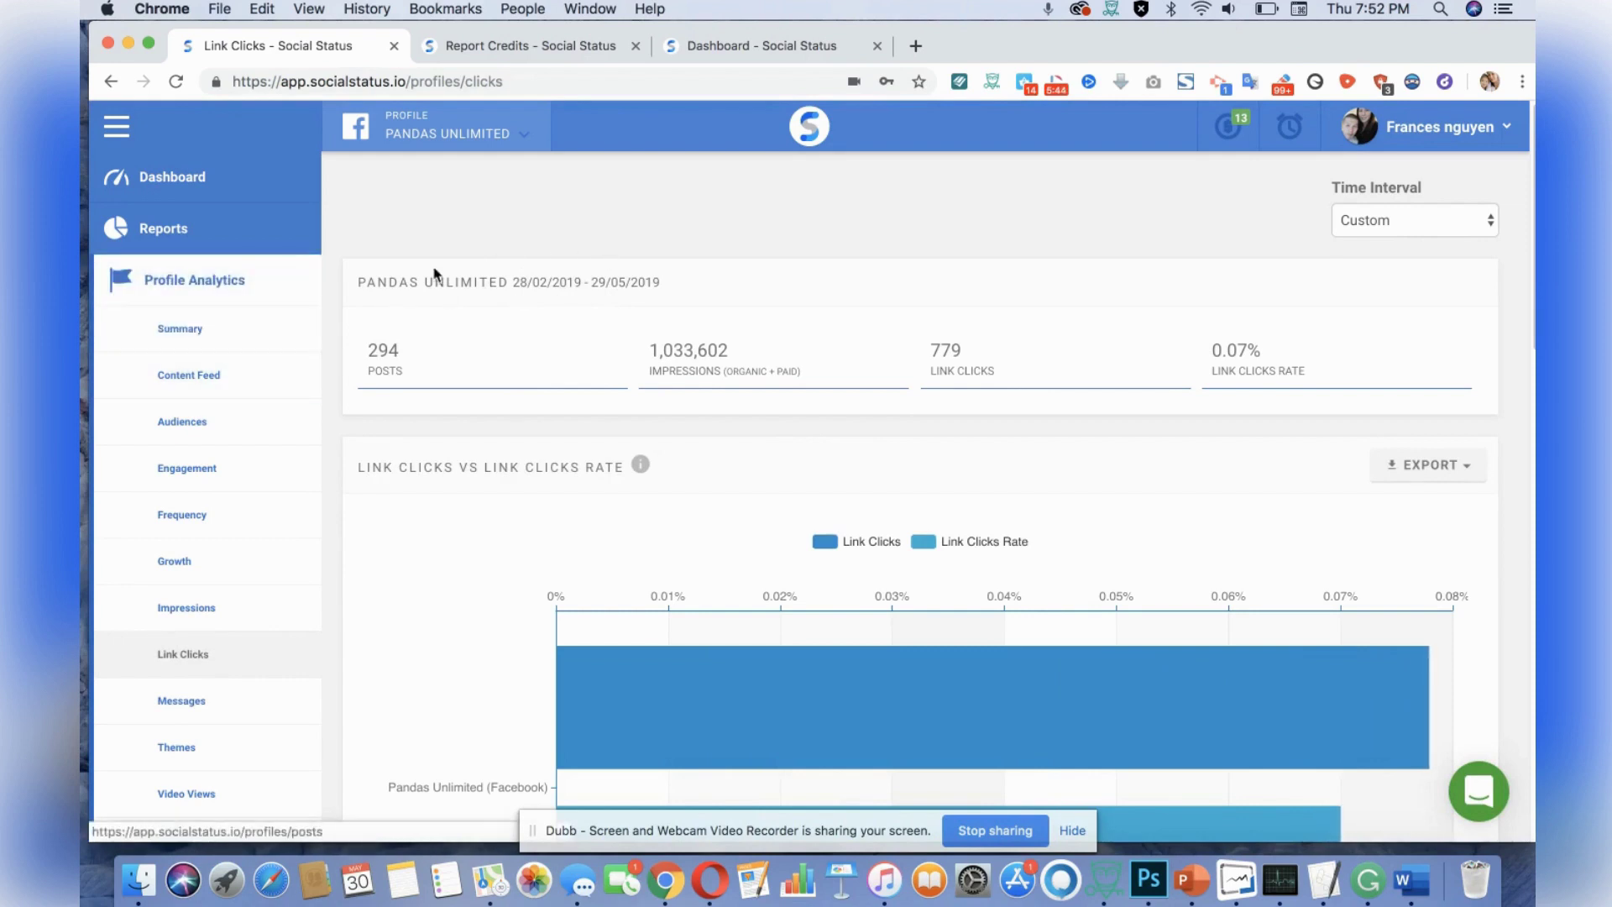
{"action": "left_click", "coordinate": [166, 344]}
{"action": "left_click", "coordinate": [228, 621]}
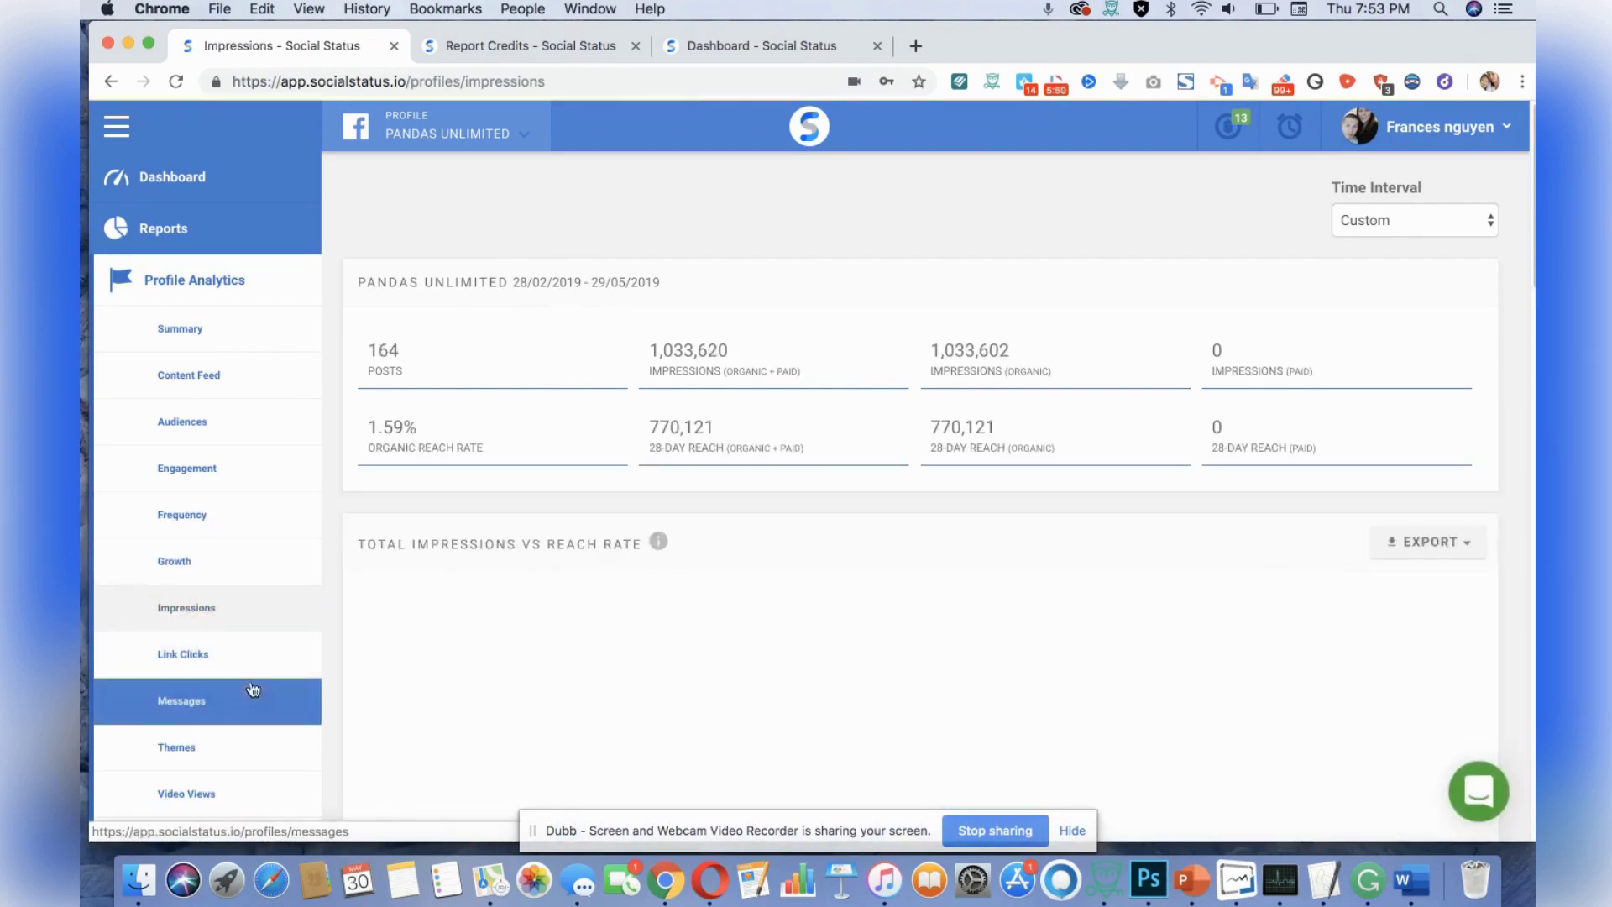
{"action": "left_click", "coordinate": [237, 744]}
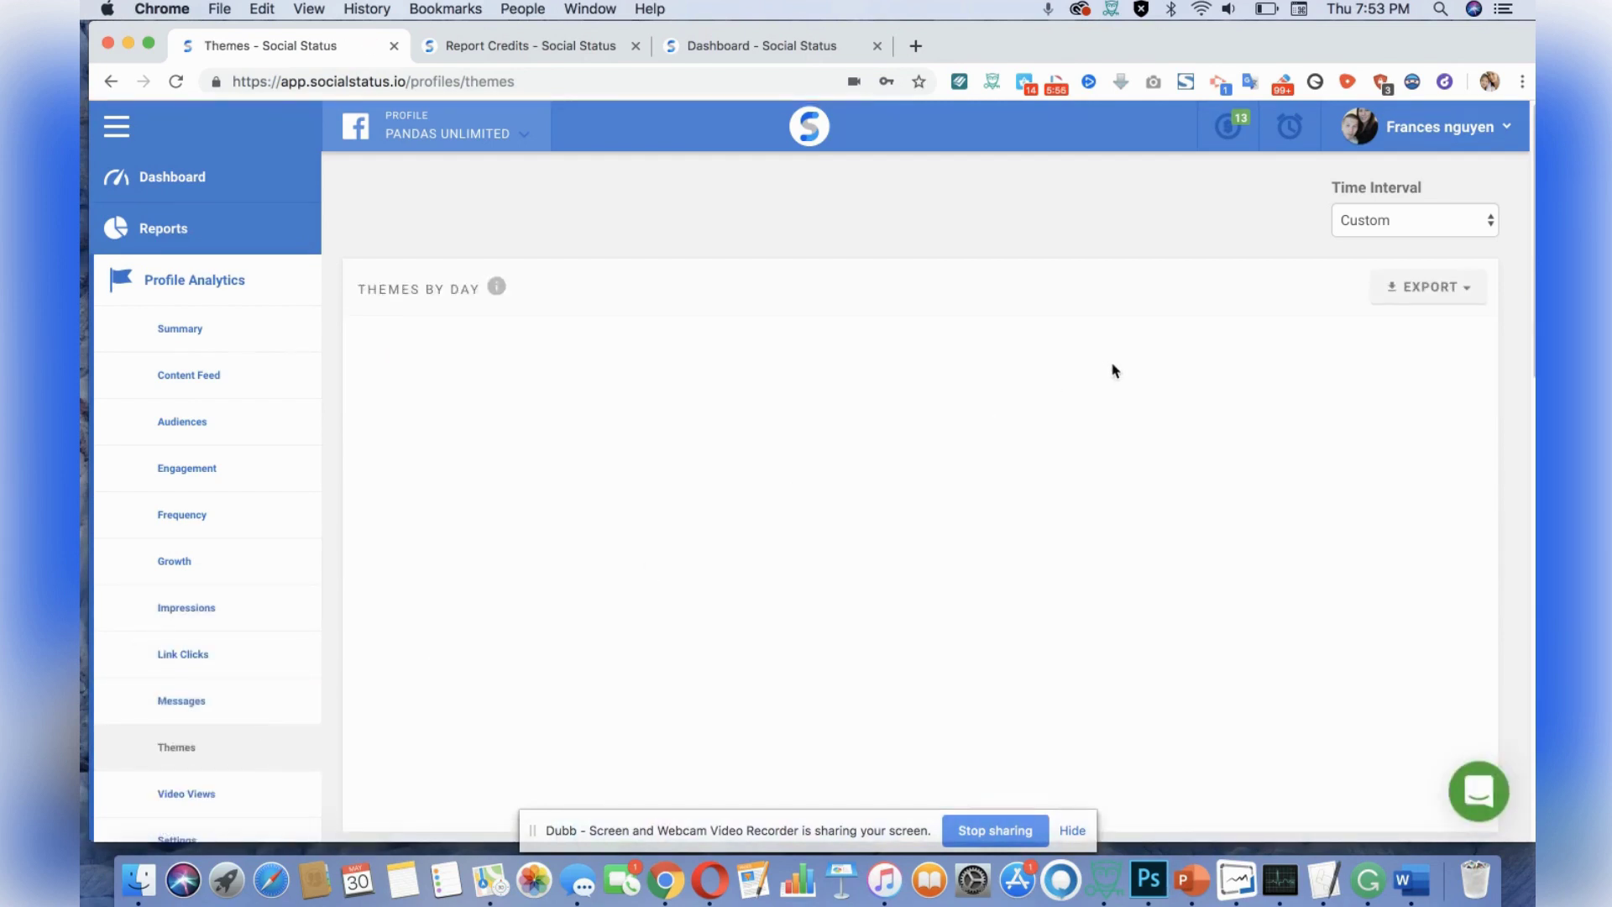
Step: Check the Themes CSV export option, then return to Link Clicks showing 779 clicks
{"action": "left_click", "coordinate": [1430, 290]}
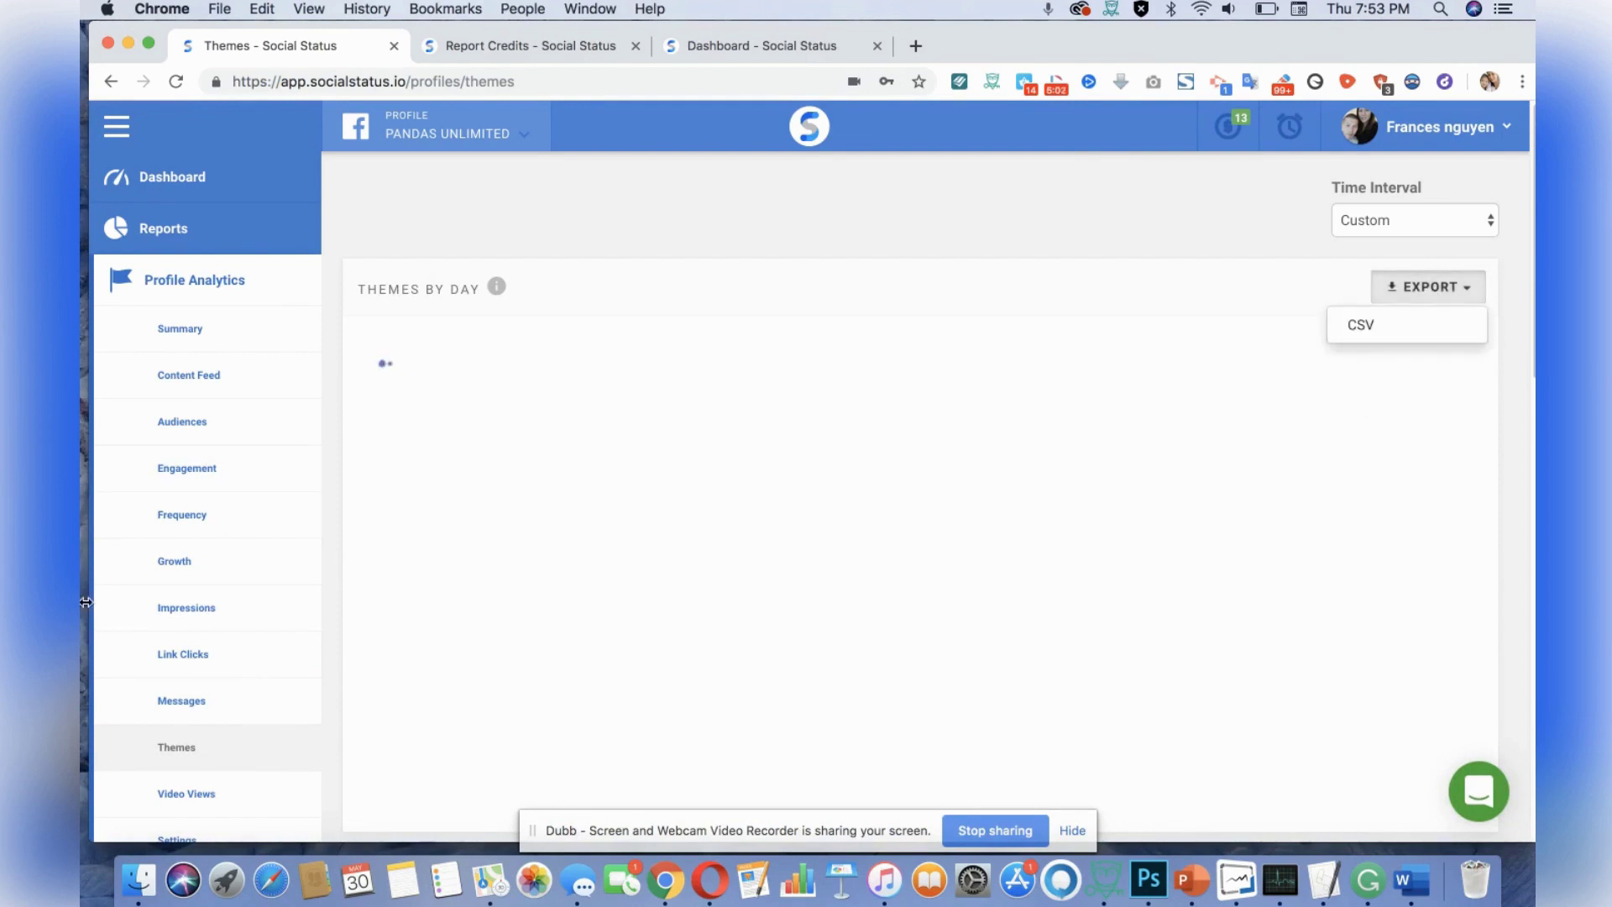
{"action": "left_click", "coordinate": [189, 650]}
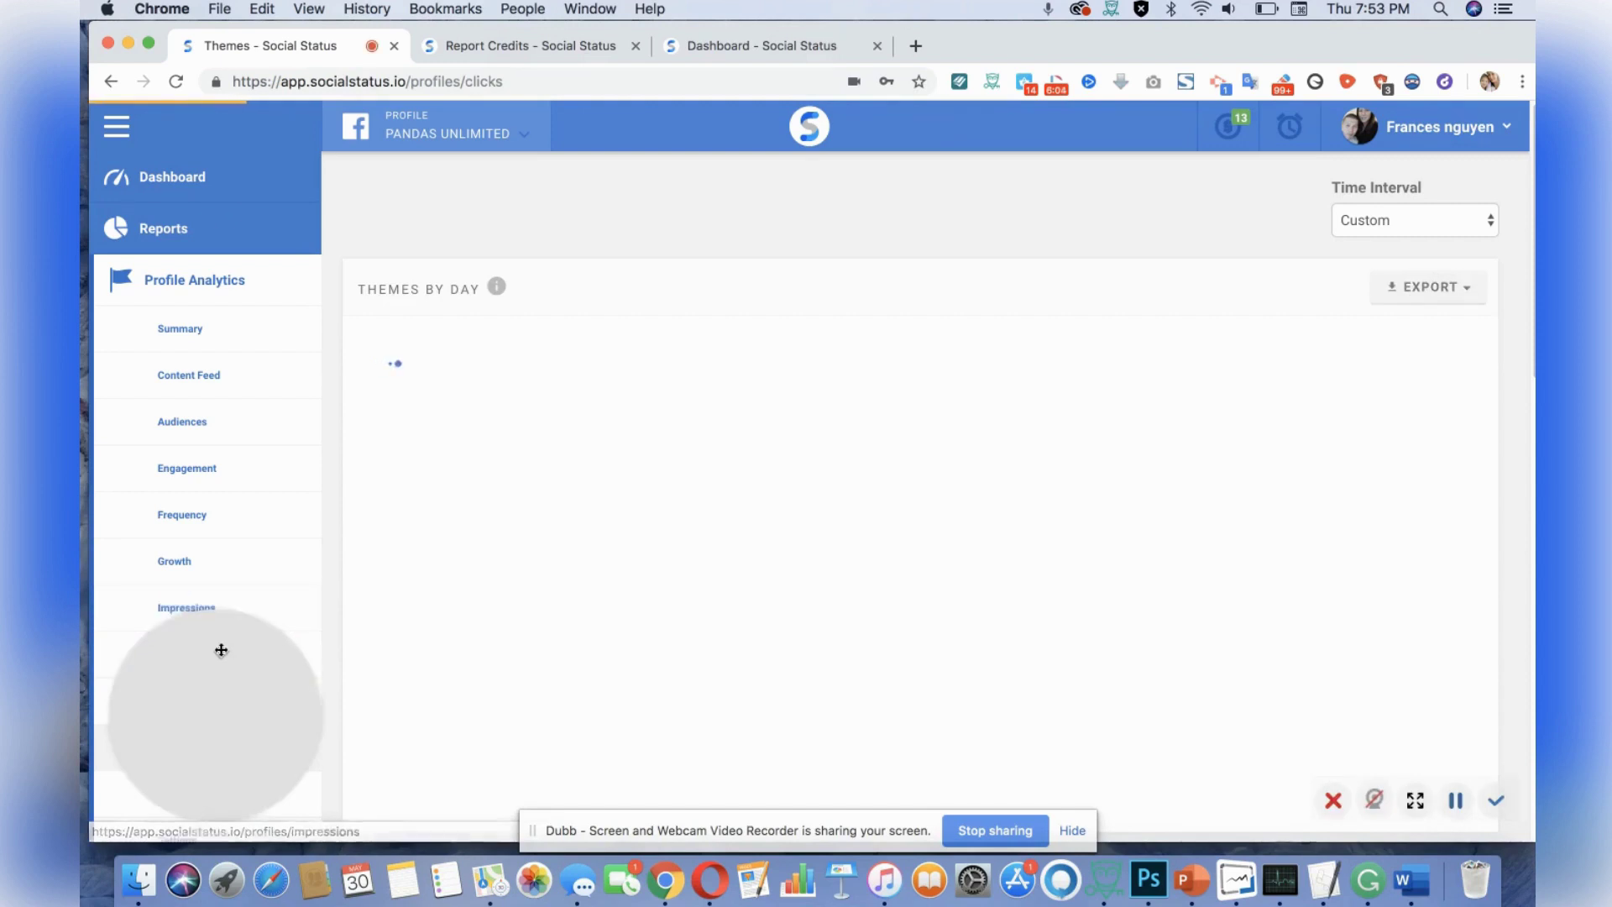
{"action": "mouse_move", "coordinate": [188, 645]}
{"action": "left_mouse_down"}
{"action": "mouse_move", "coordinate": [624, 329]}
{"action": "mouse_move", "coordinate": [1482, 332]}
{"action": "left_mouse_up"}
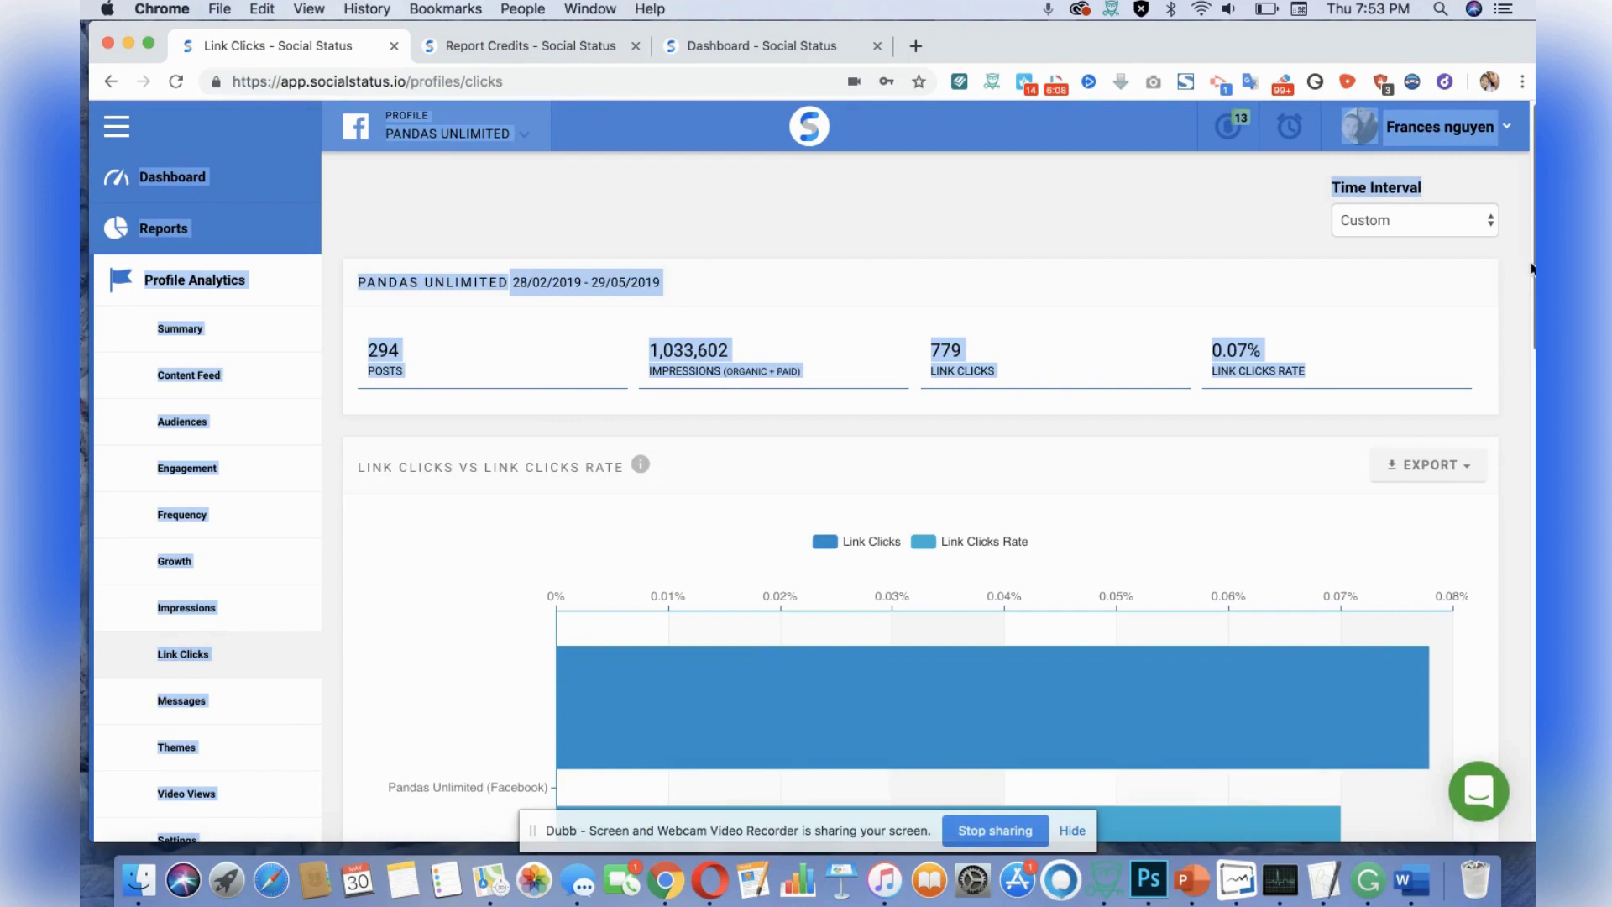
{"action": "mouse_move", "coordinate": [1228, 127]}
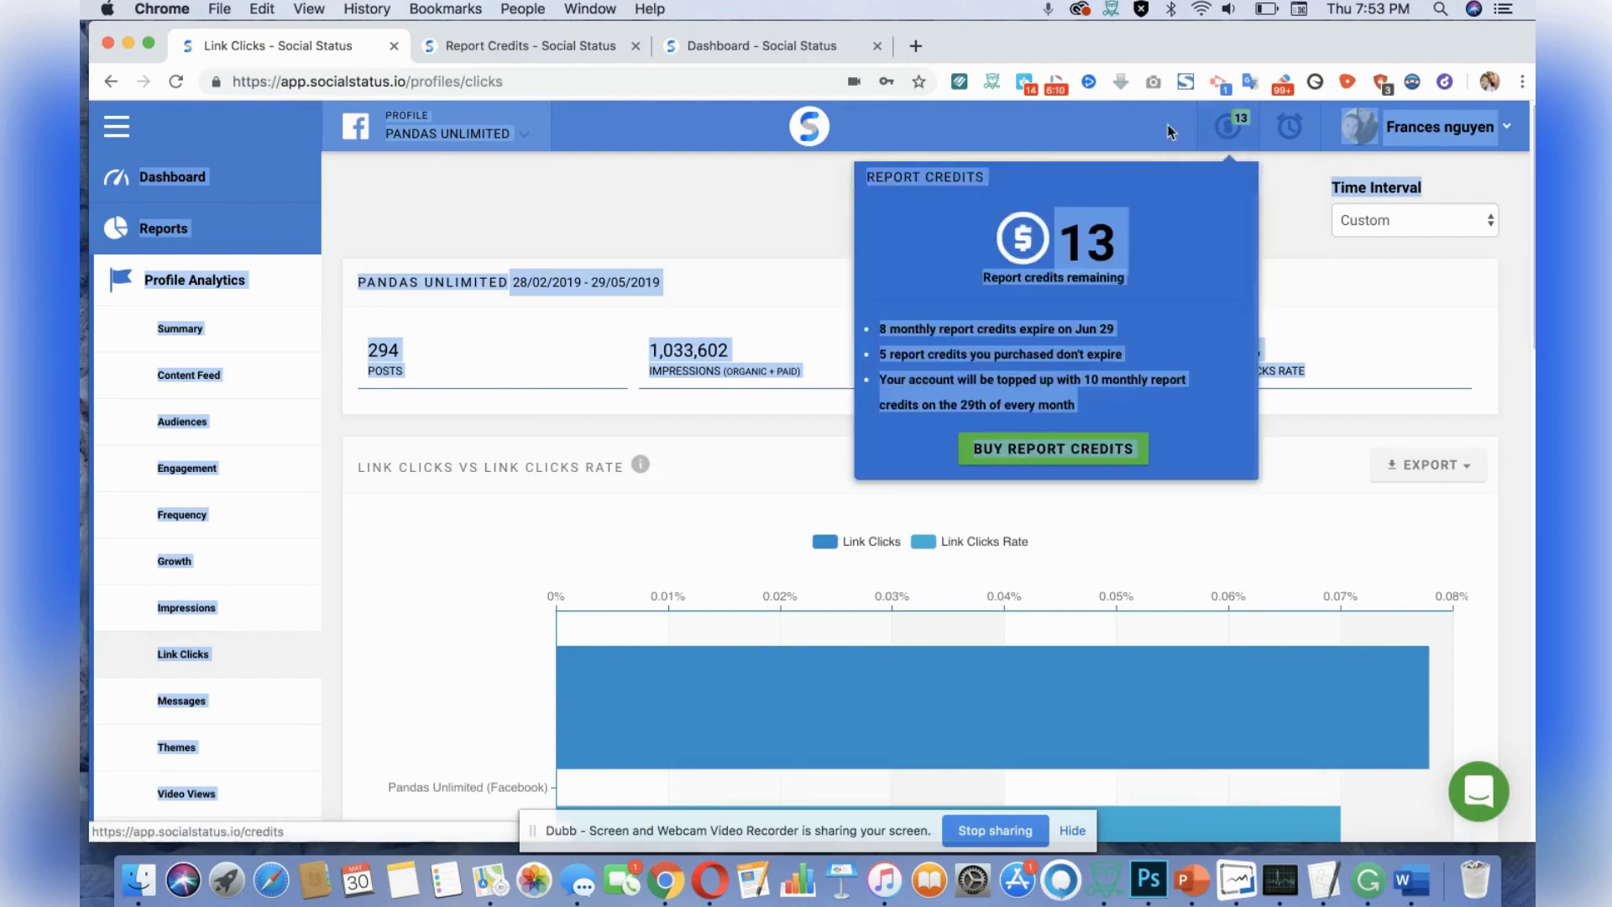
Step: Dismiss the report credits popup and clear the accidental text selection on Link Clicks
{"action": "left_click", "coordinate": [530, 140]}
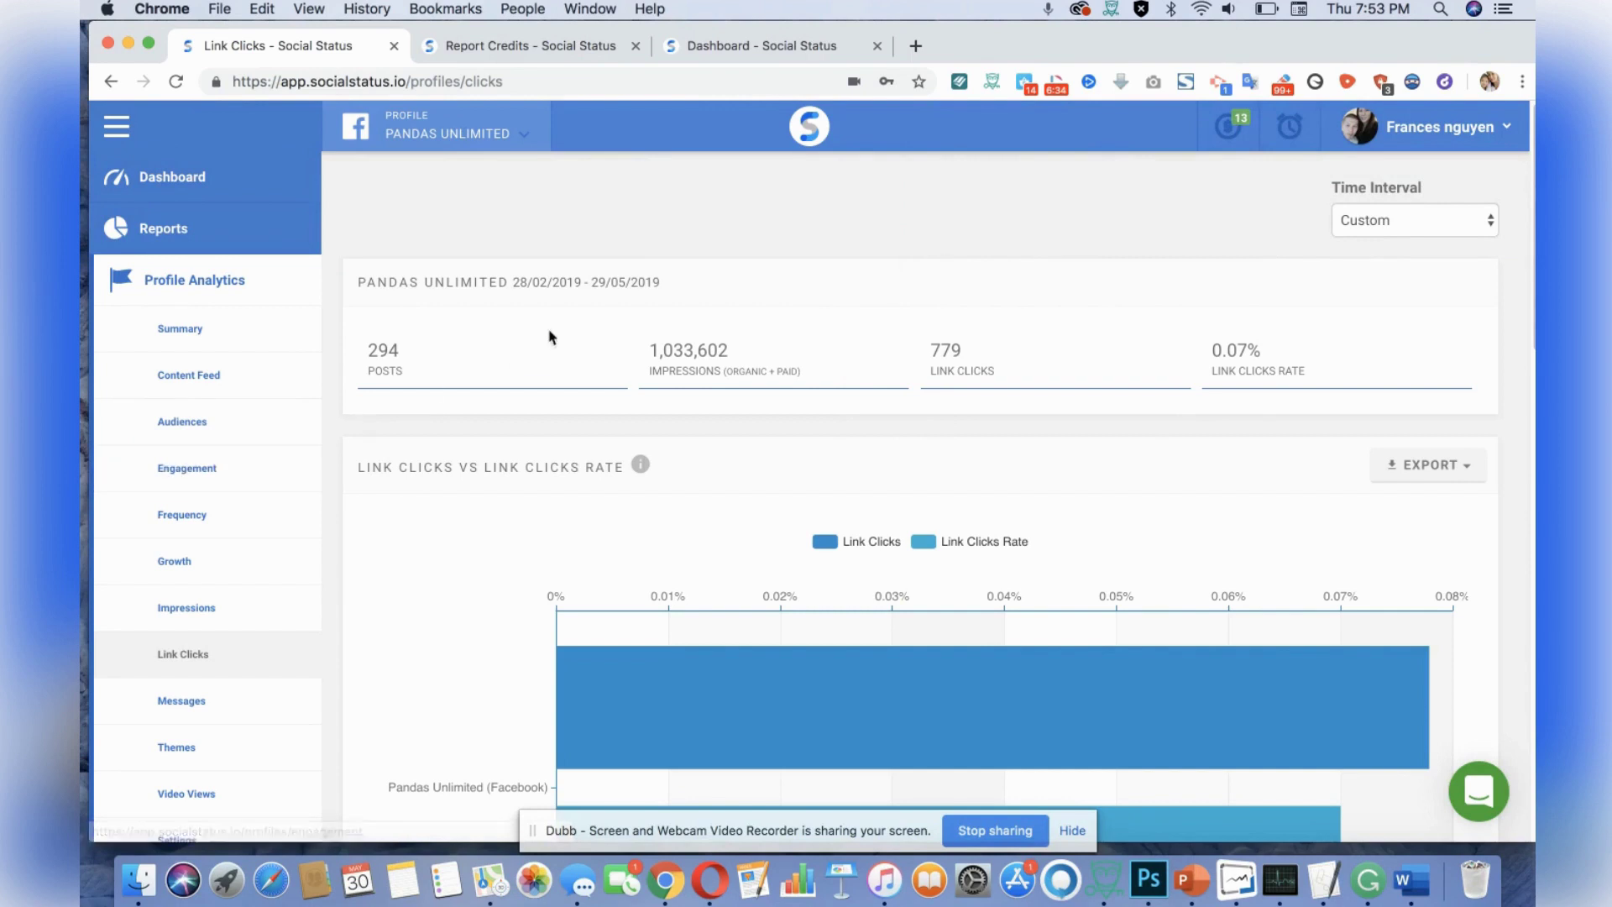
Step: Go to Report Credits, then view Plans & Billing with the Pro plan and tiers
{"action": "left_click", "coordinate": [462, 53]}
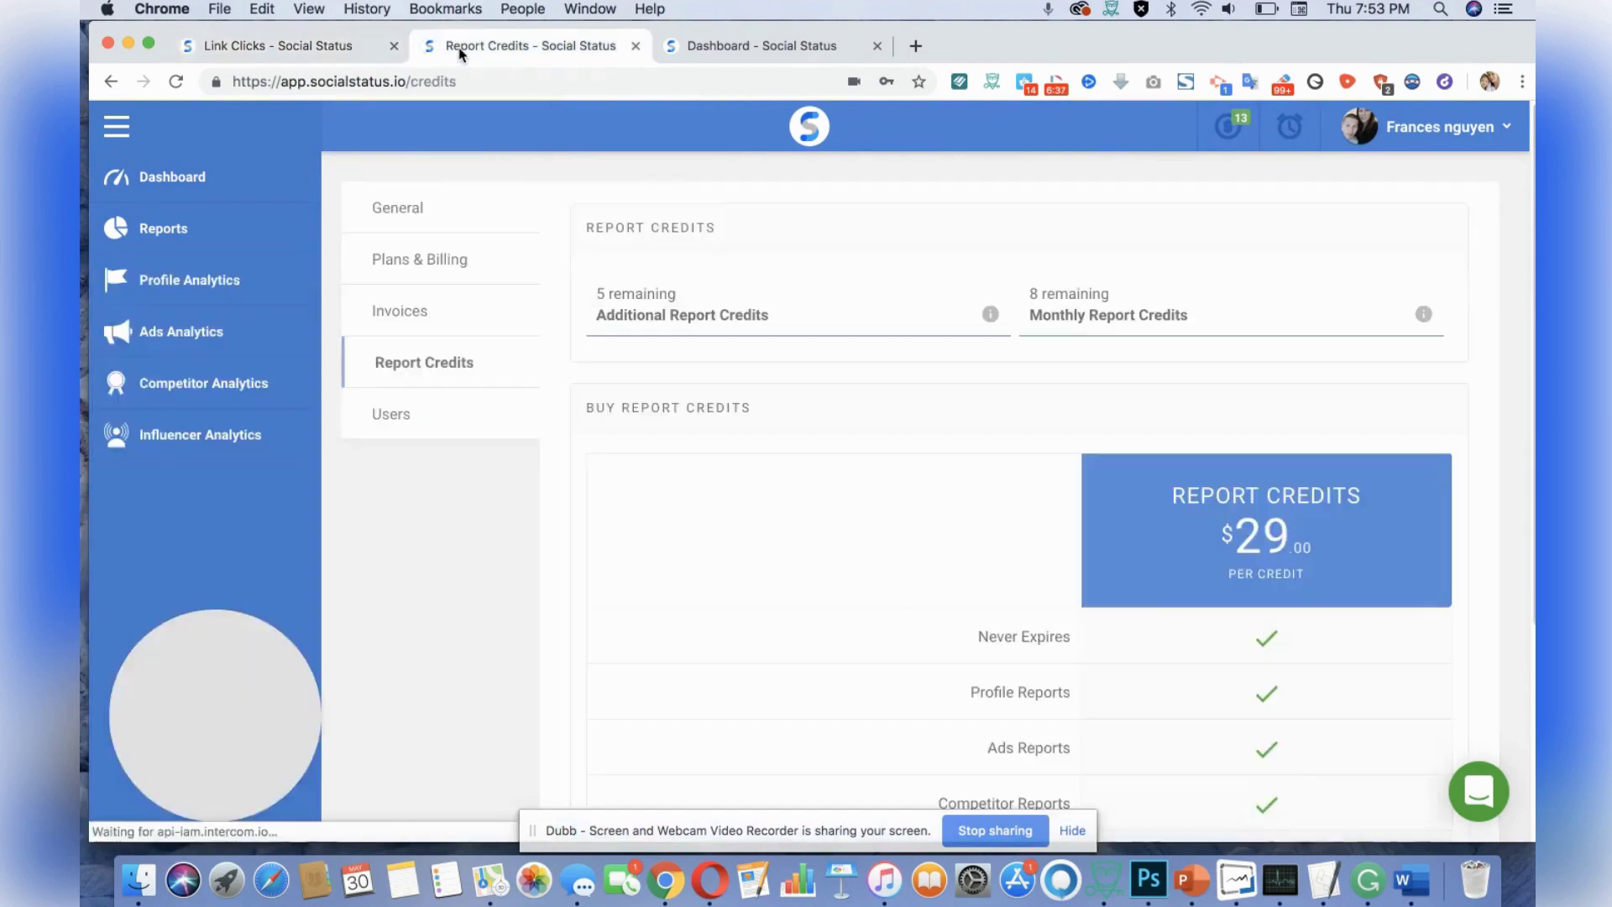
{"action": "left_click", "coordinate": [398, 260]}
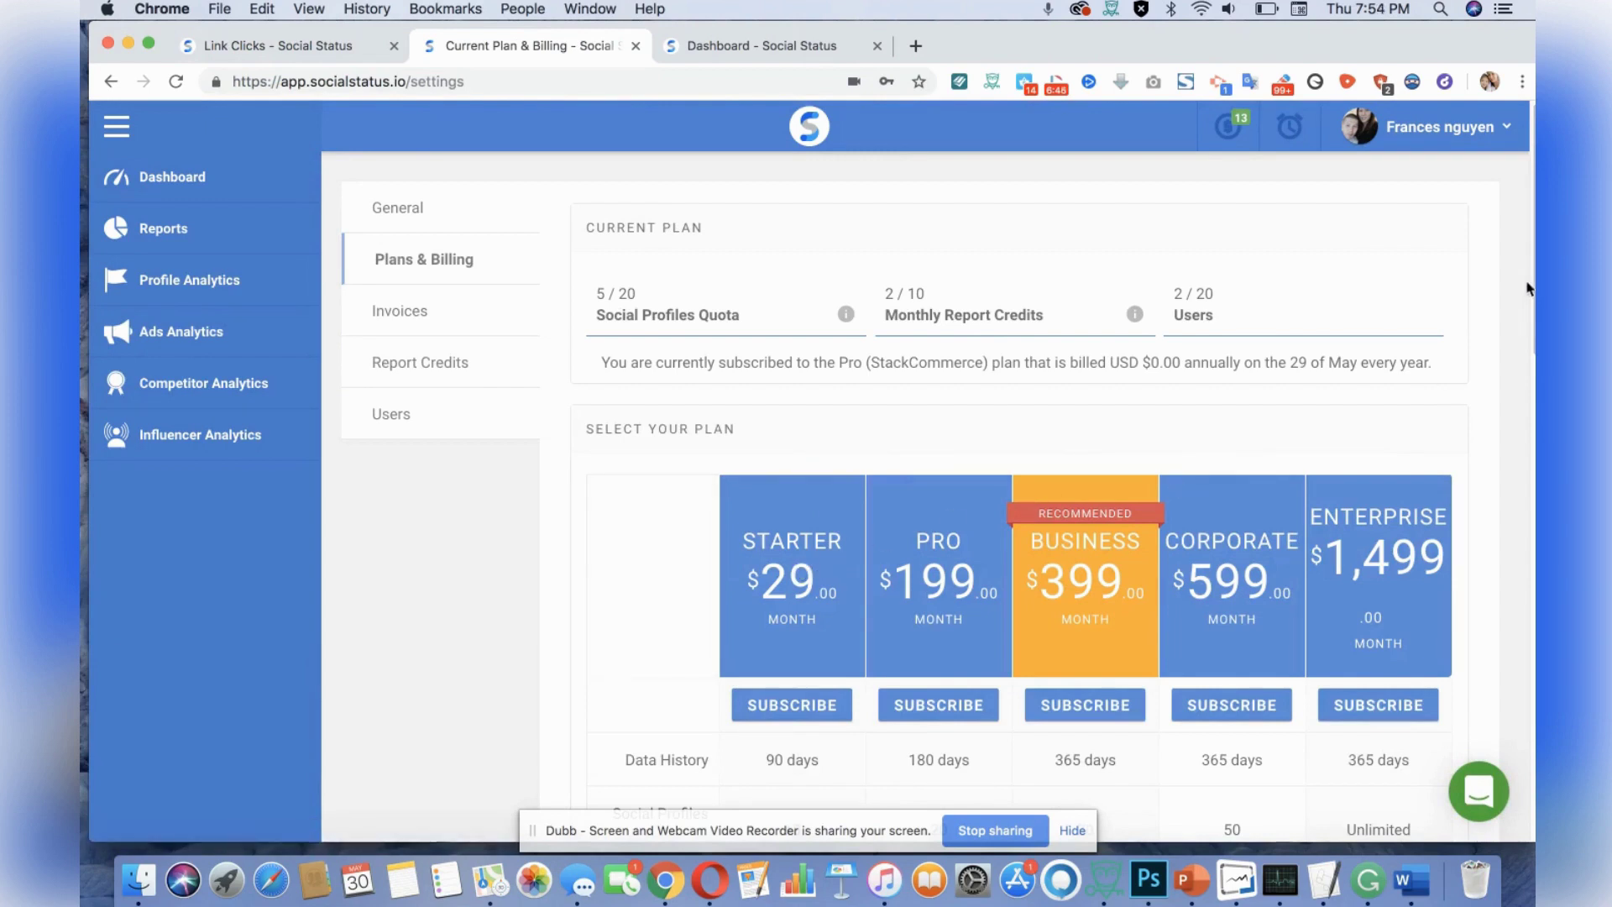
{"action": "mouse_move", "coordinate": [1529, 289]}
{"action": "left_mouse_down"}
{"action": "mouse_move", "coordinate": [1532, 435]}
{"action": "mouse_move", "coordinate": [1524, 399]}
{"action": "left_mouse_up"}
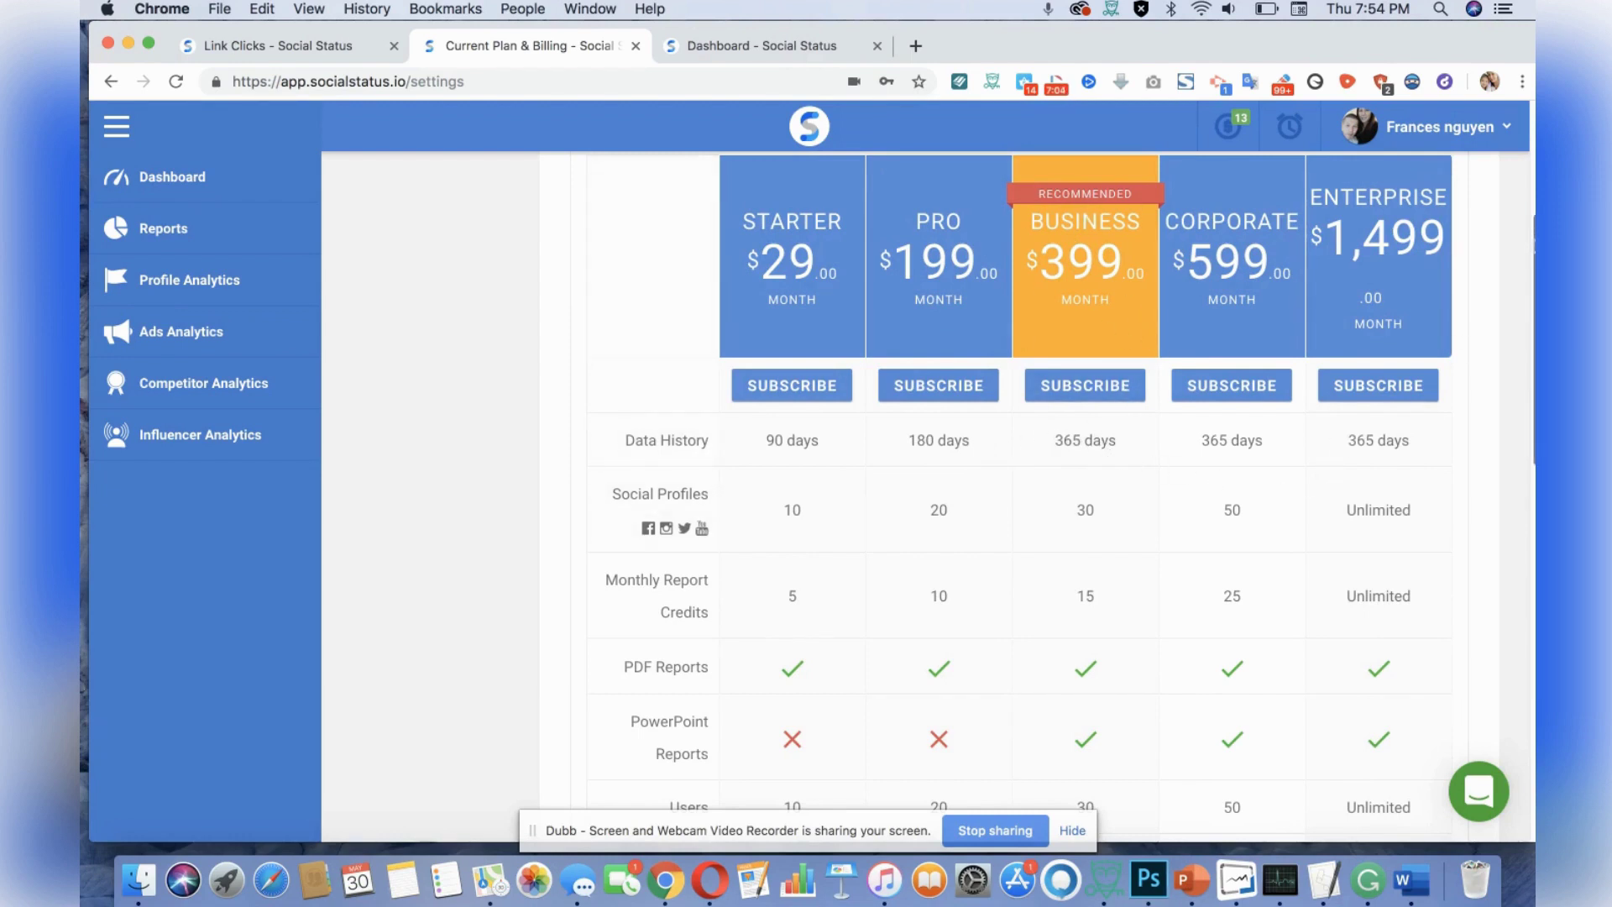
{"action": "scroll", "coordinate": [1512, 223], "scroll_direction": "down", "scroll_amount": 2}
{"action": "scroll", "coordinate": [1512, 224], "scroll_direction": "down", "scroll_amount": 4}
{"action": "scroll", "coordinate": [1512, 223], "scroll_direction": "up", "scroll_amount": 5}
{"action": "scroll", "coordinate": [1512, 224], "scroll_direction": "up", "scroll_amount": 2}
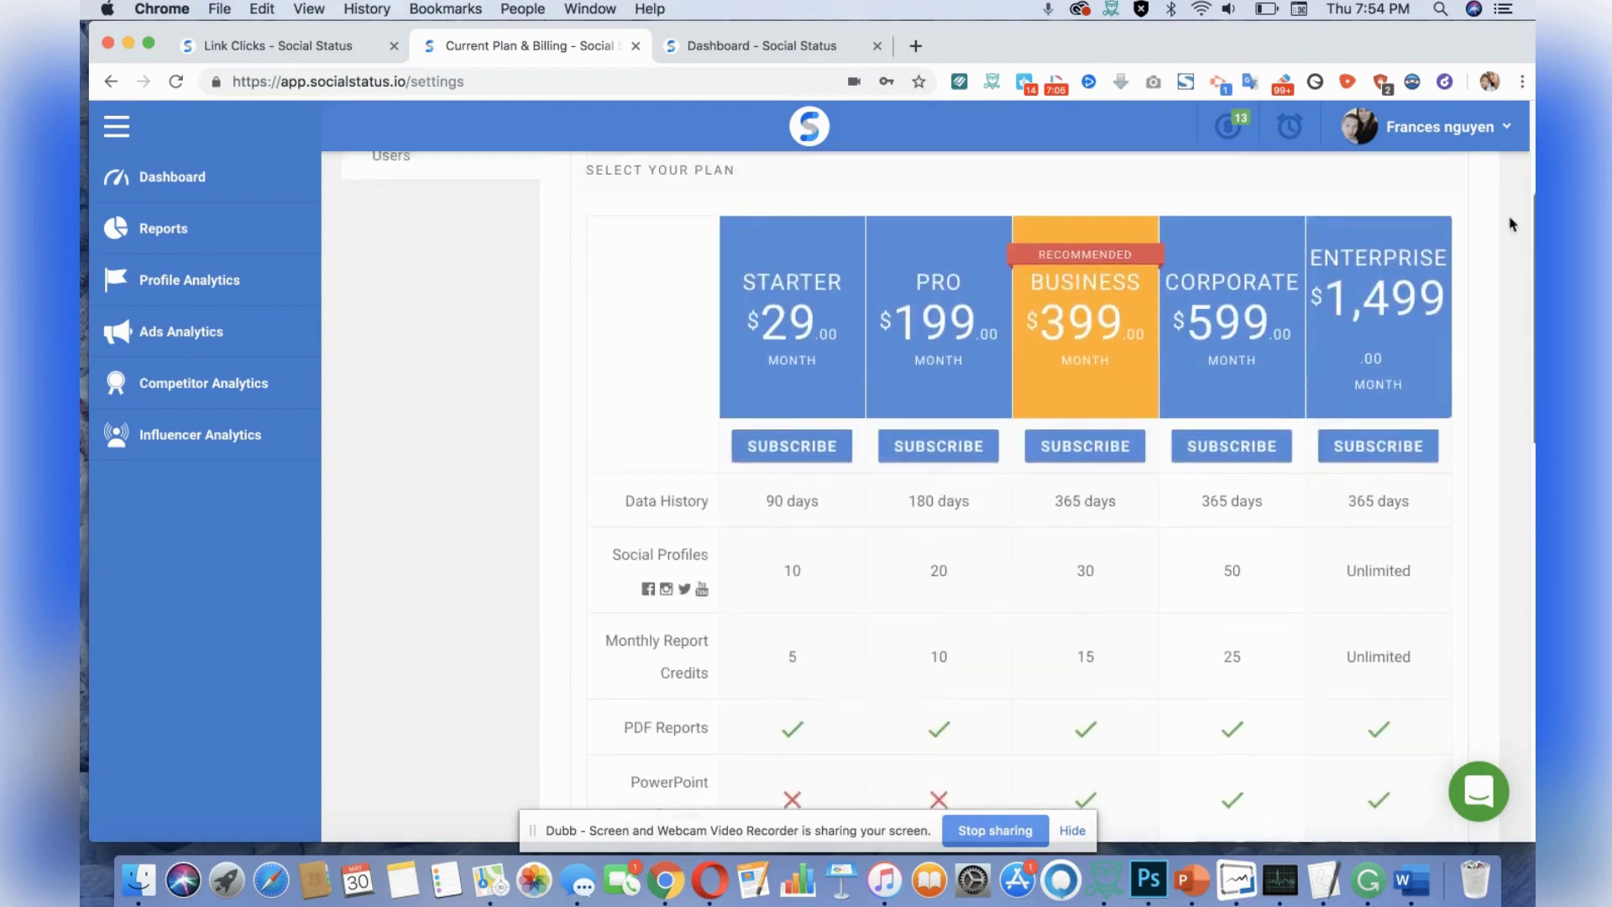
{"action": "scroll", "coordinate": [1512, 223], "scroll_direction": "up", "scroll_amount": 1}
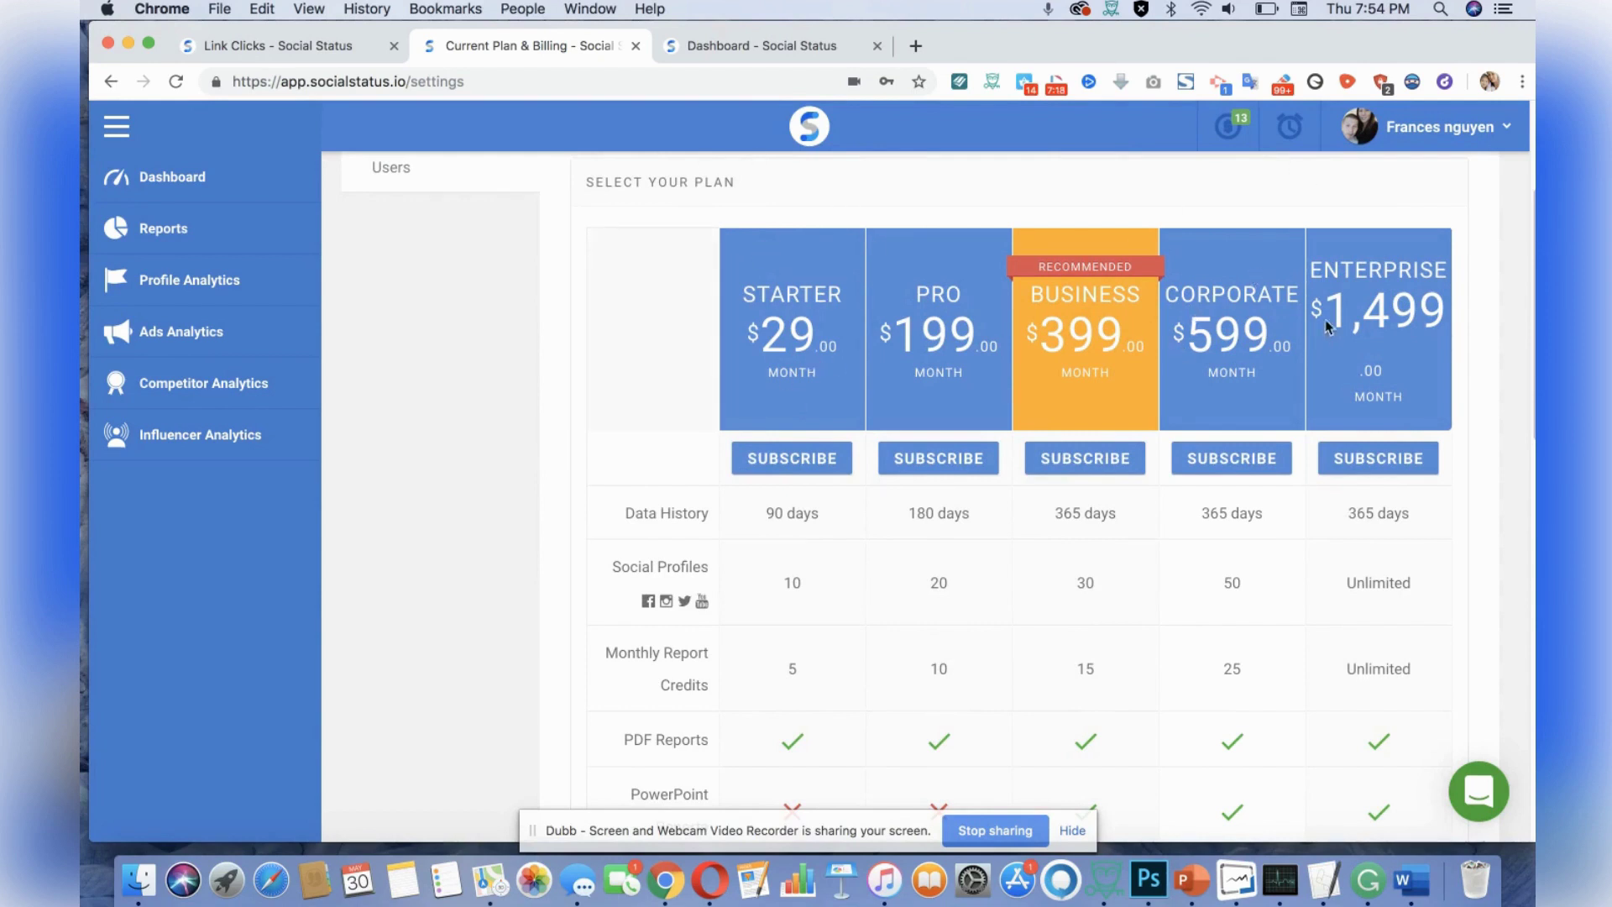
{"action": "left_click", "coordinate": [170, 280]}
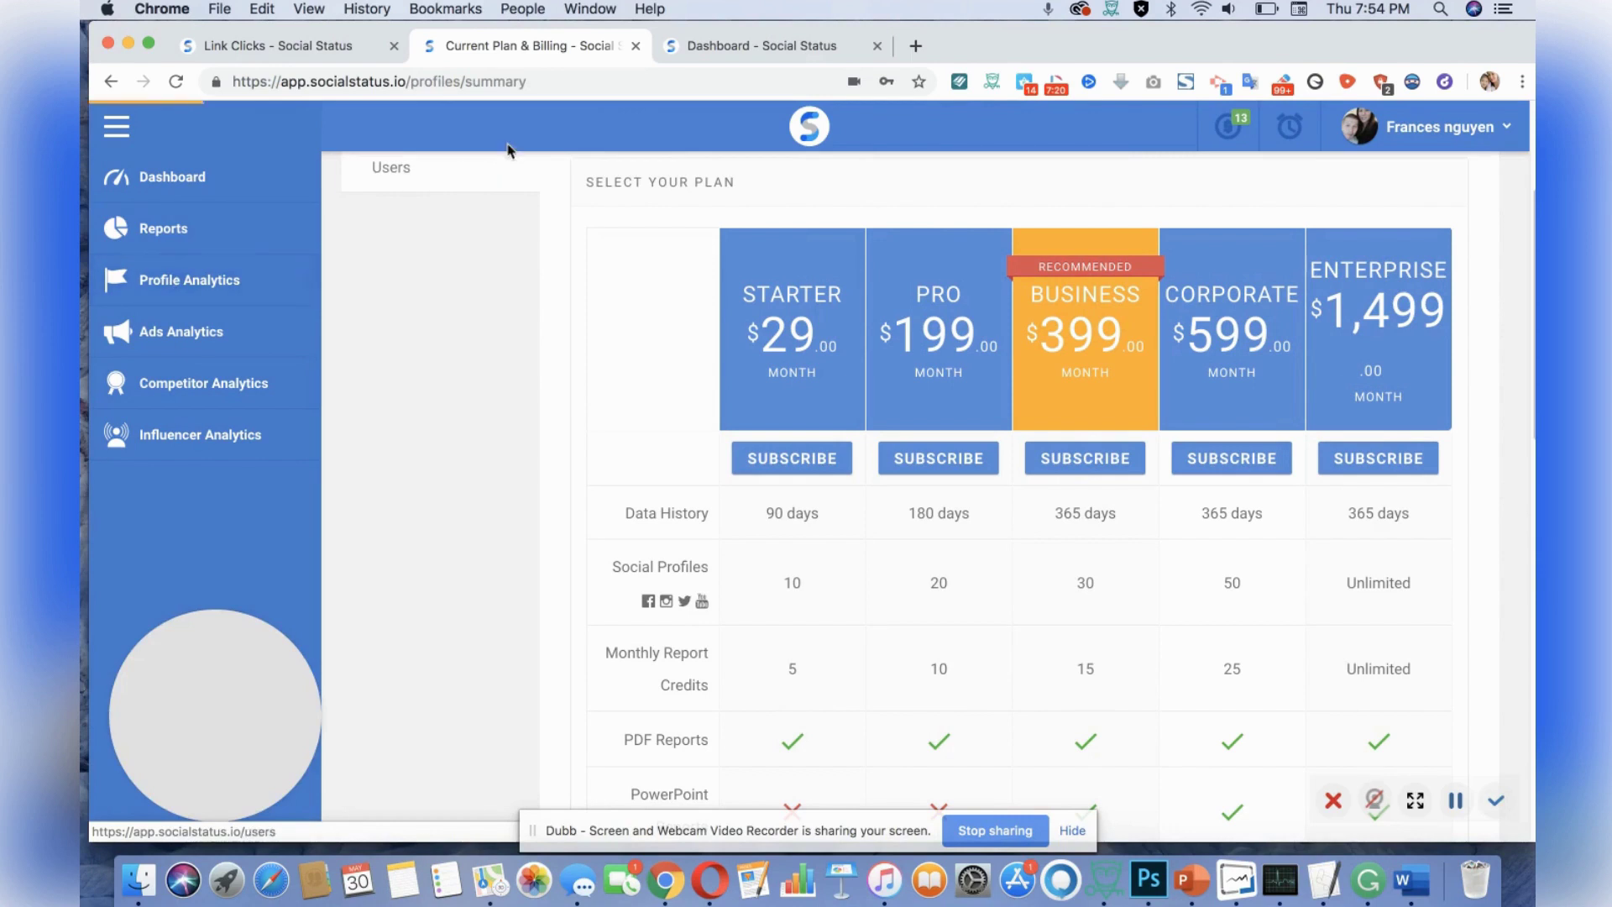